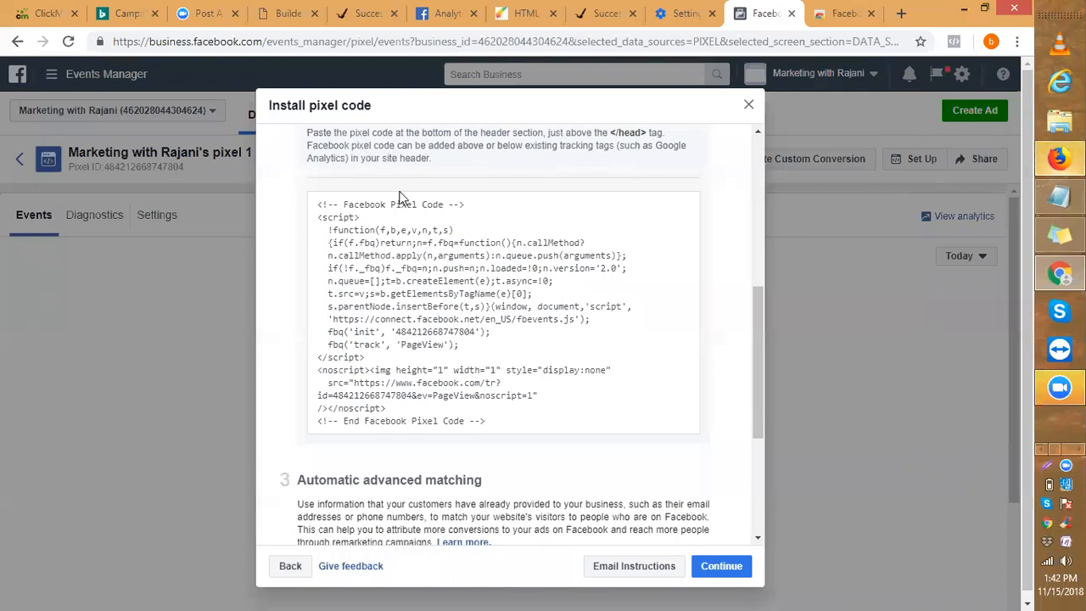
# Step: Read the automatic advanced matching description below the pixel code
pyautogui.click(757, 541)
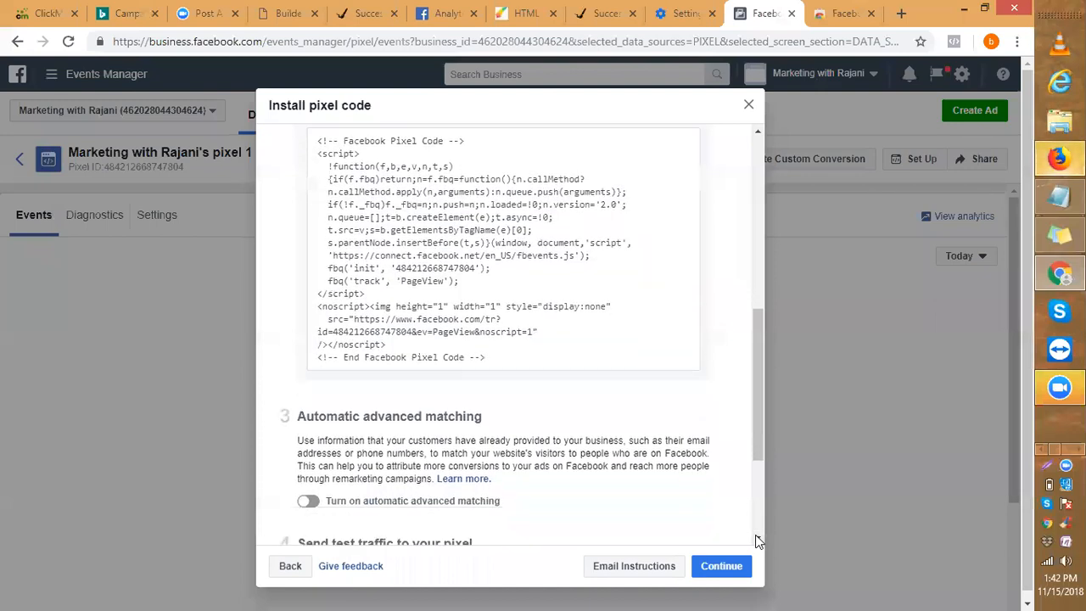
pyautogui.click(757, 541)
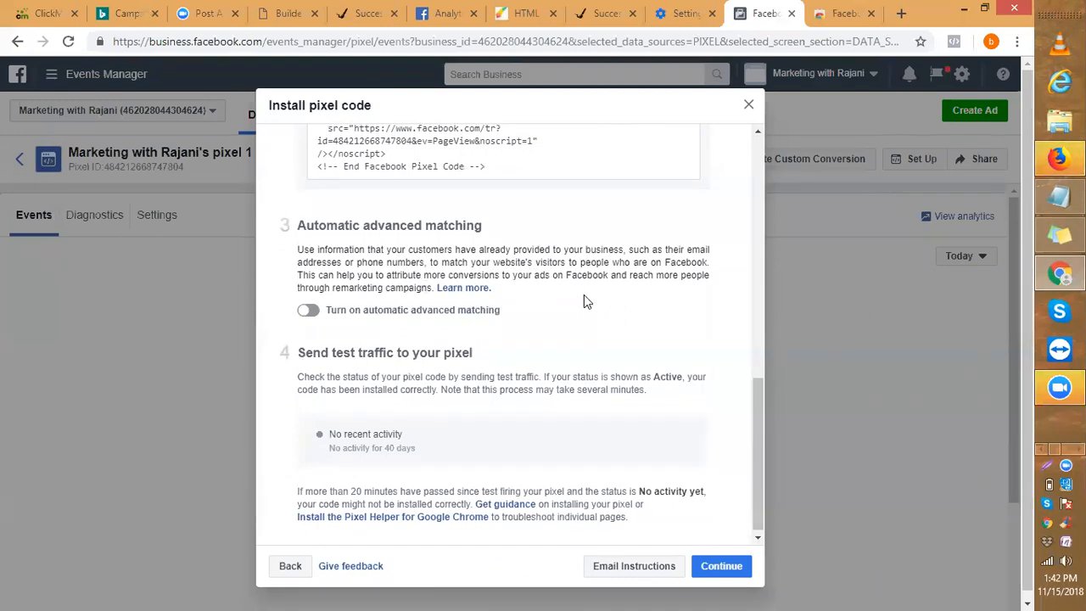
pyautogui.doubleClick(363, 285)
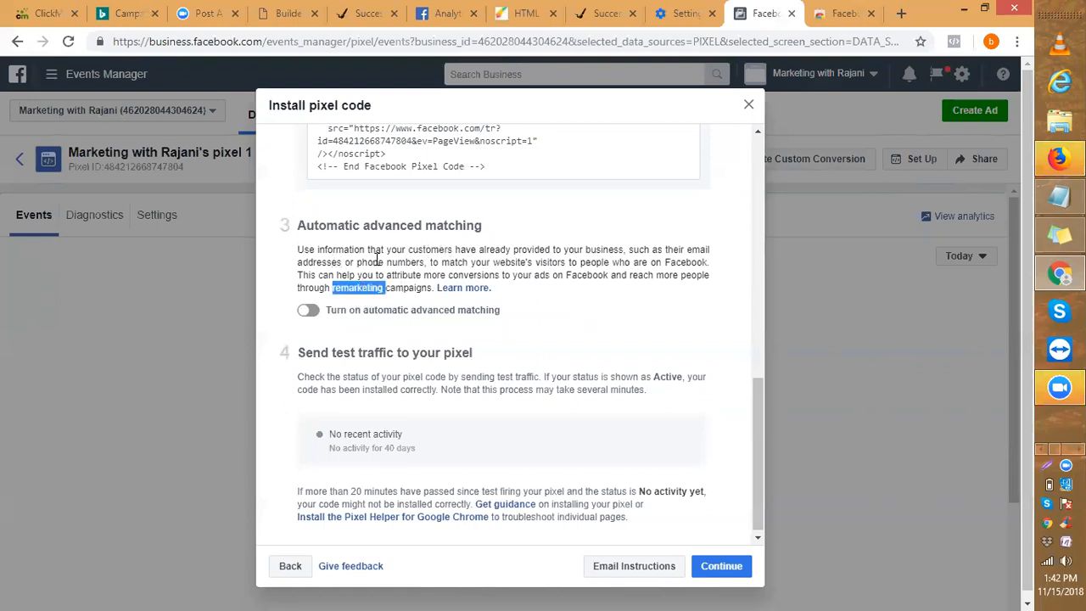
pyautogui.moveTo(632, 247); pyautogui.dragTo(662, 252)
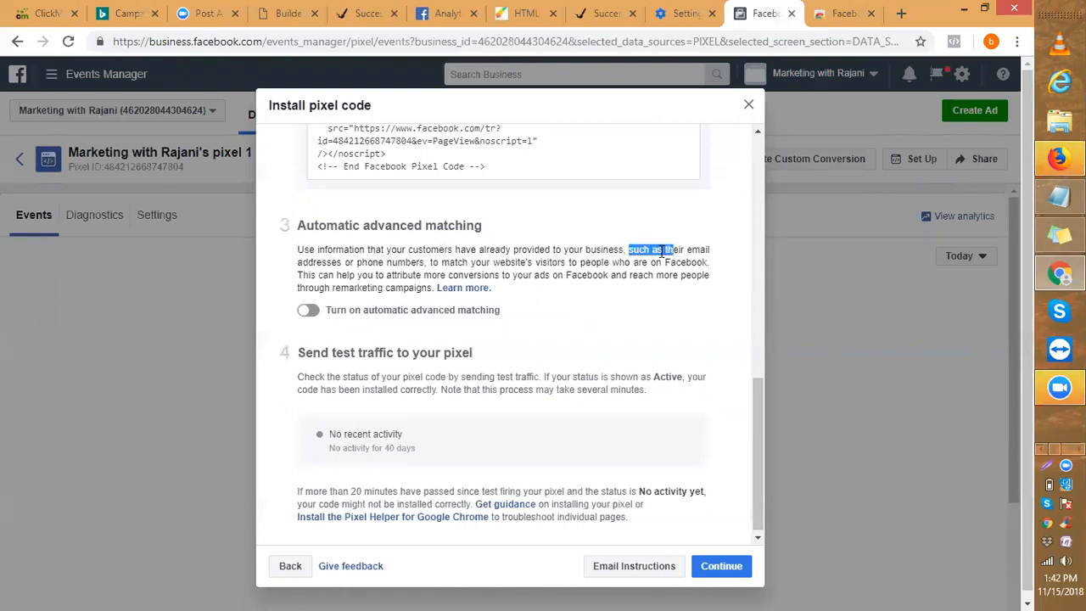
pyautogui.click(576, 259)
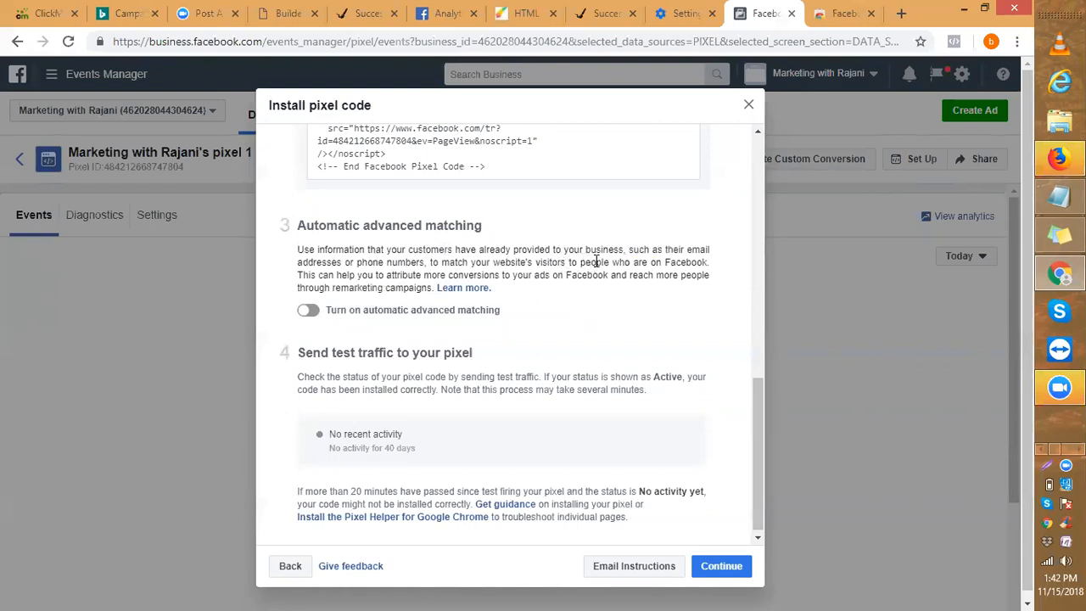
pyautogui.keyDown('shift'); pyautogui.click(696, 260); pyautogui.keyUp('shift')
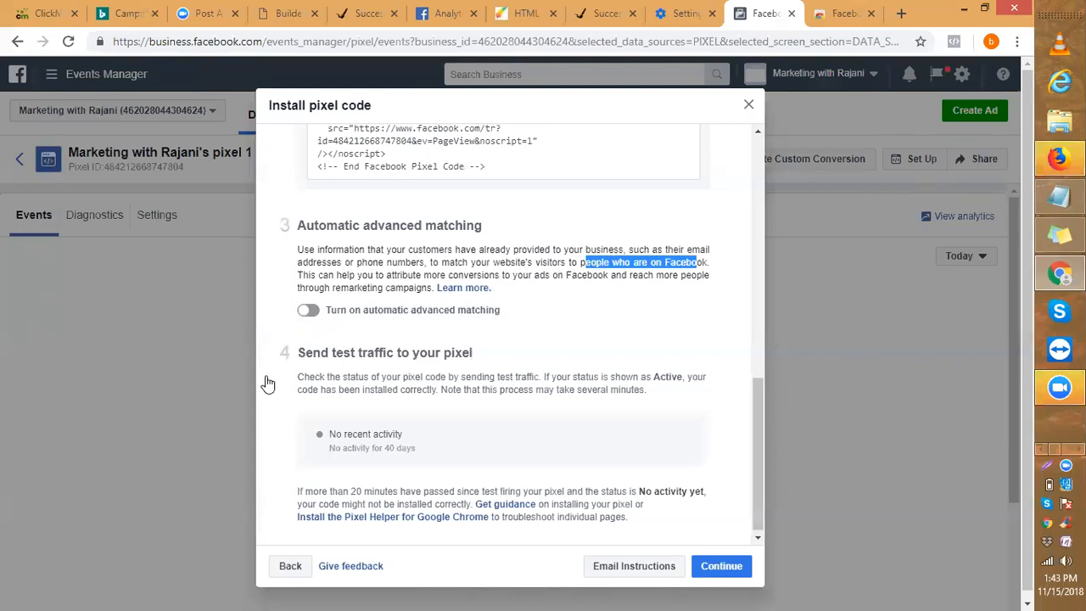
# Step: Turn on automatic advanced matching and exclude phone number, first and last name, city/state/ZIP code and gender, leaving only email collected
pyautogui.doubleClick(308, 313)
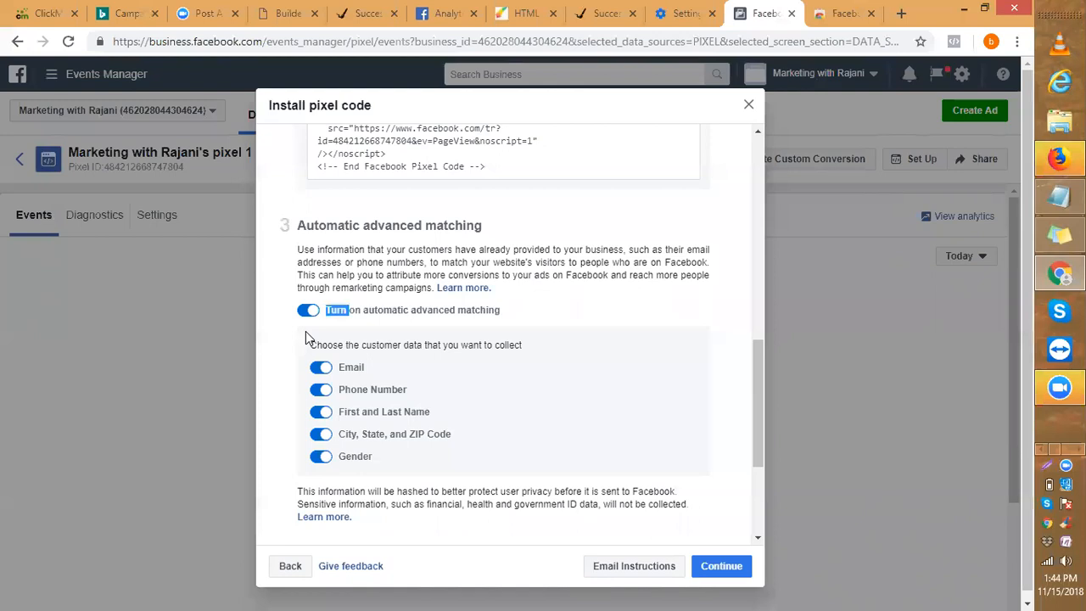
pyautogui.click(321, 392)
pyautogui.click(320, 413)
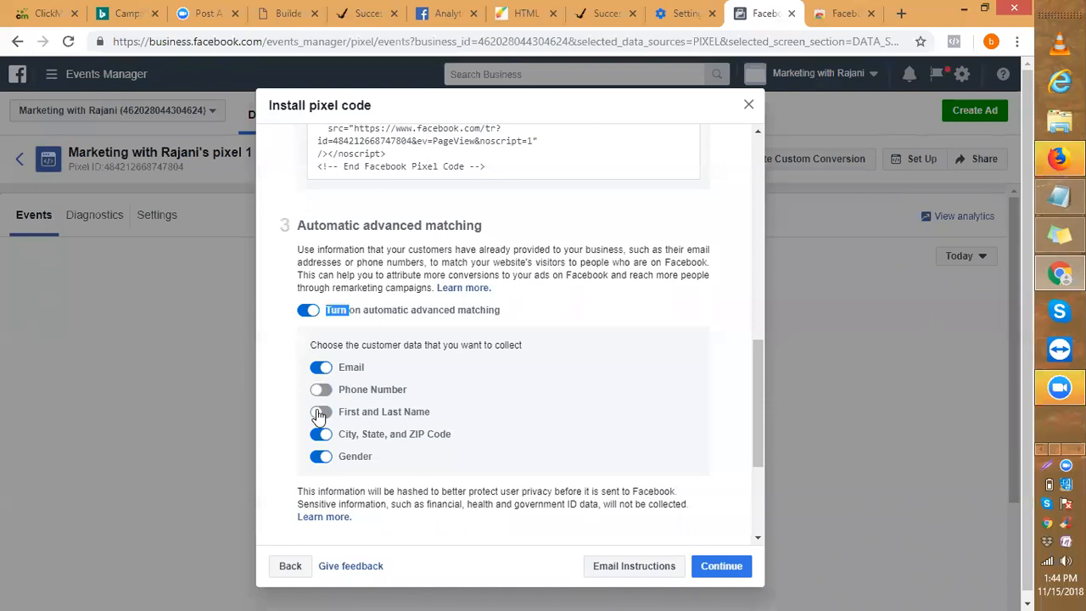
pyautogui.click(320, 435)
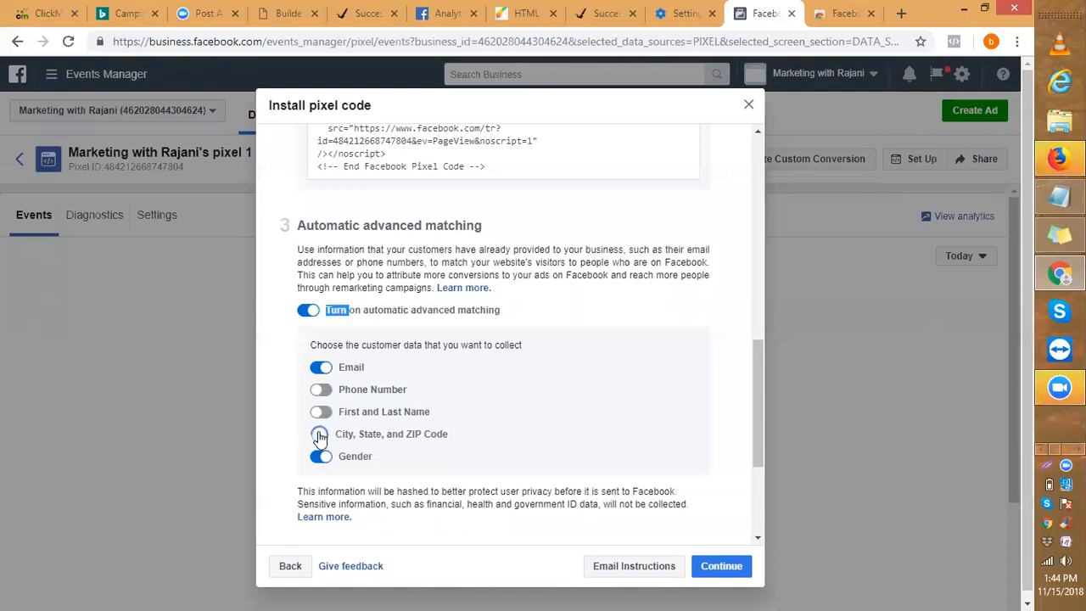
pyautogui.click(319, 458)
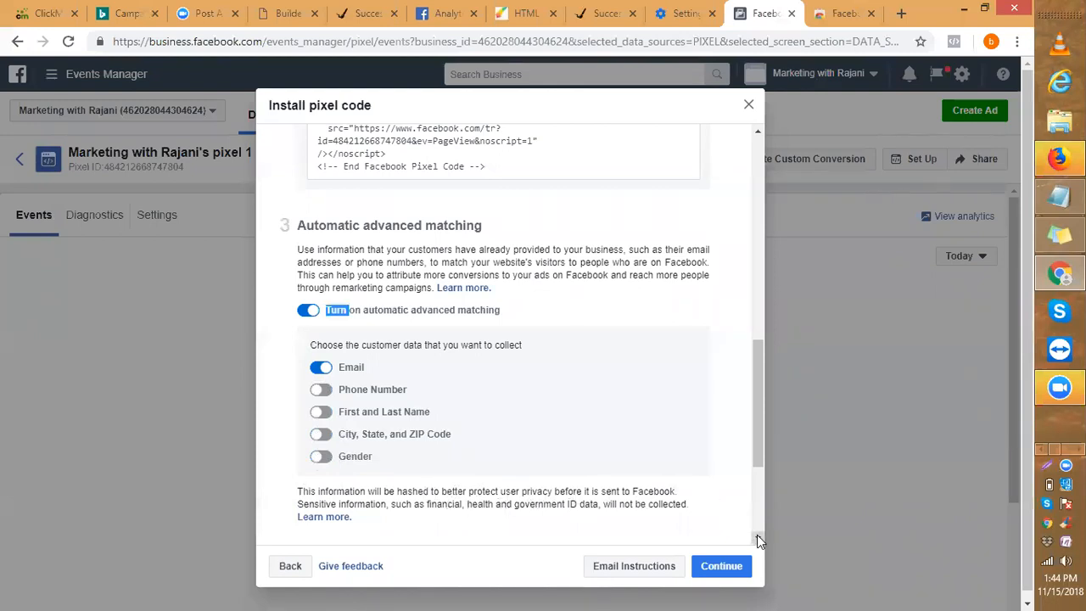
# Step: Read the guidance on sending test traffic to the pixel and review the pixel code installation instructions again
pyautogui.scroll(-5, 757, 540)
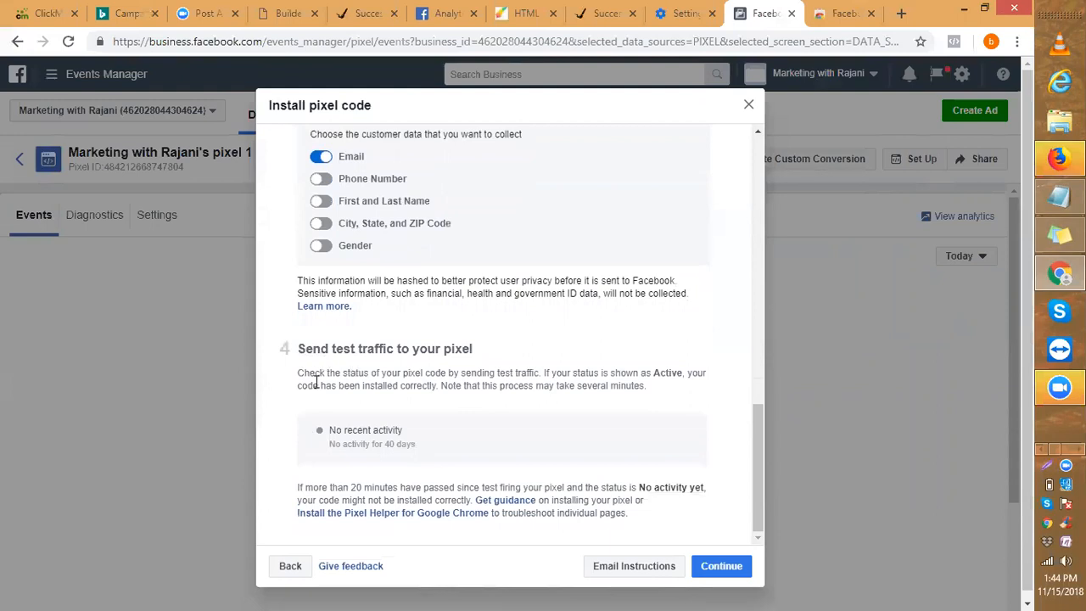
pyautogui.moveTo(304, 374); pyautogui.dragTo(691, 392)
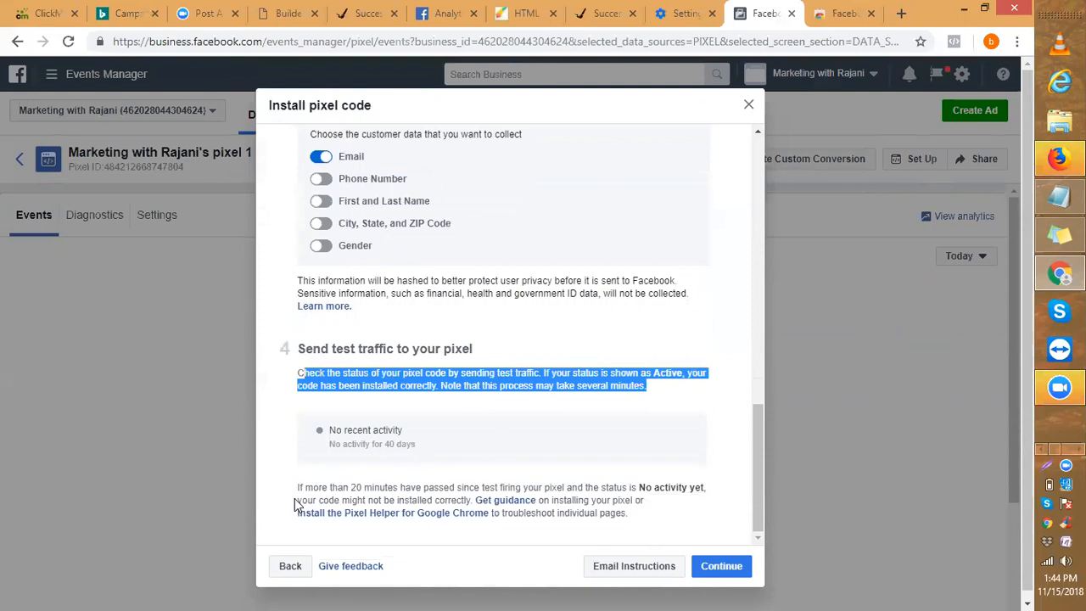
pyautogui.moveTo(343, 488); pyautogui.dragTo(710, 492)
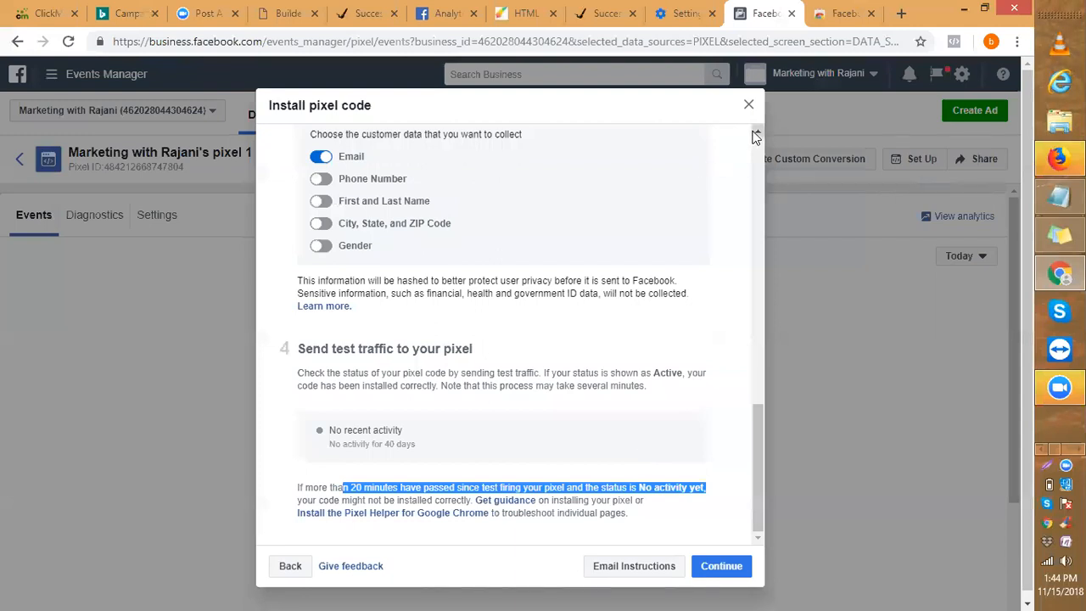
pyautogui.scroll(1, 752, 133)
pyautogui.scroll(1, 755, 135)
pyautogui.scroll(2, 755, 136)
pyautogui.scroll(3, 755, 136)
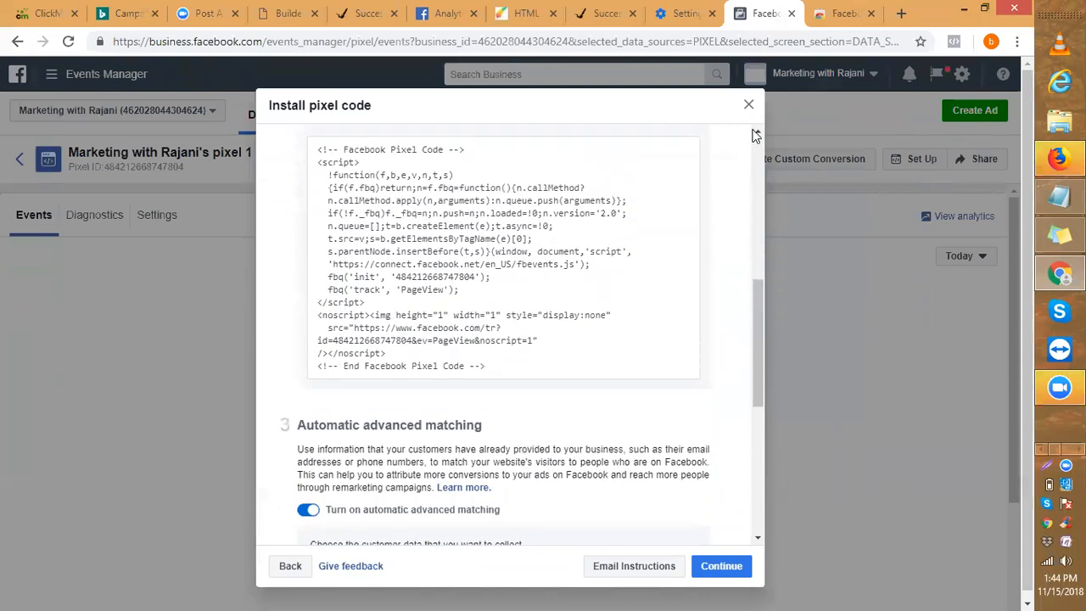
pyautogui.scroll(2, 755, 136)
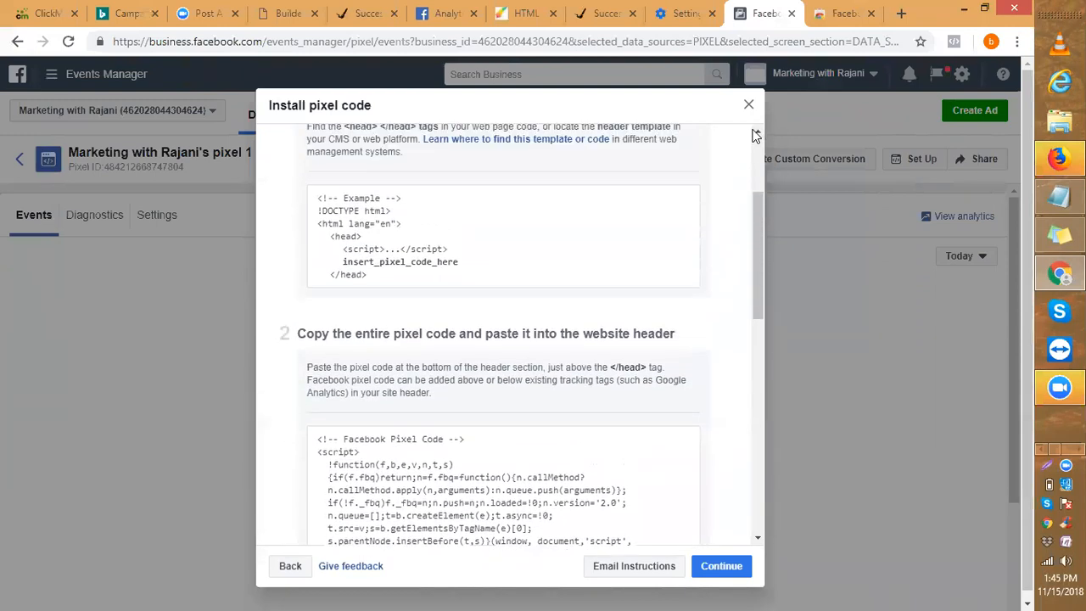
# Step: Continue to the event setup stage and read the explanations of what events are, why and how to add them, and their parameters
pyautogui.click(719, 568)
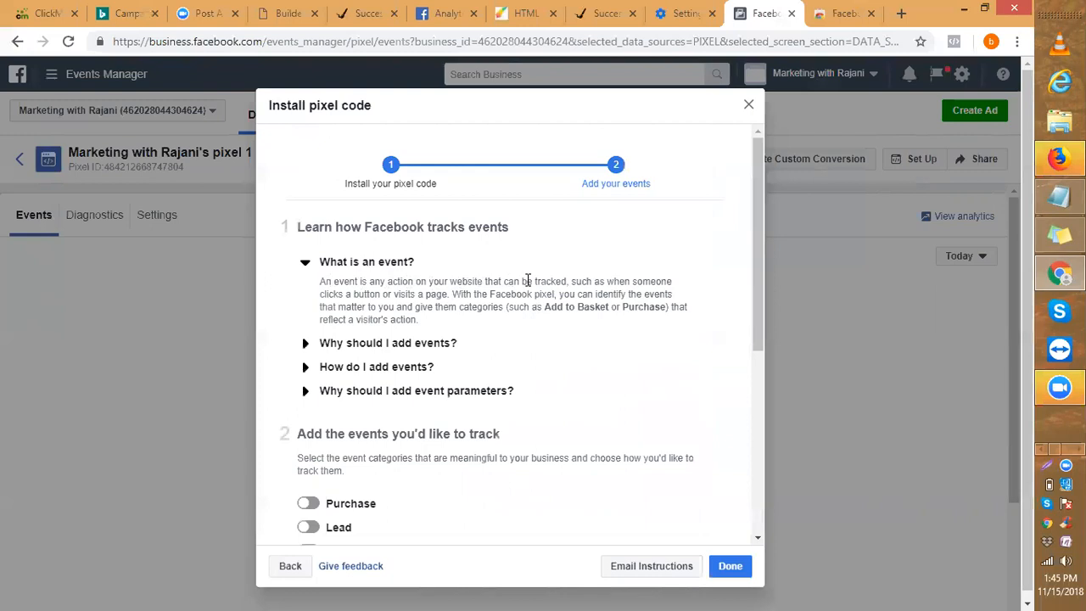
pyautogui.moveTo(328, 294); pyautogui.dragTo(678, 310)
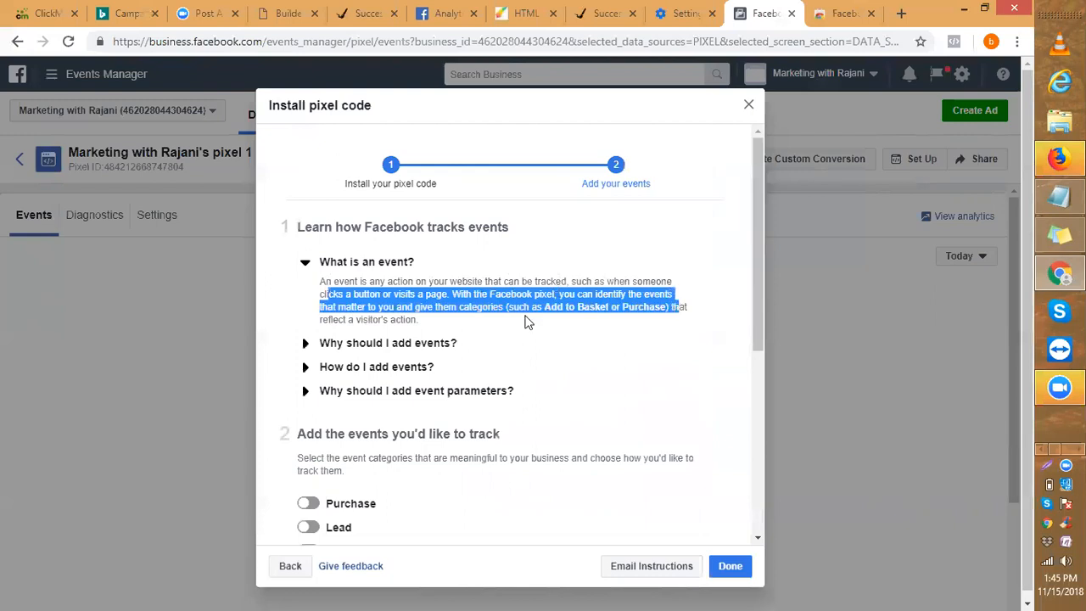
pyautogui.click(392, 344)
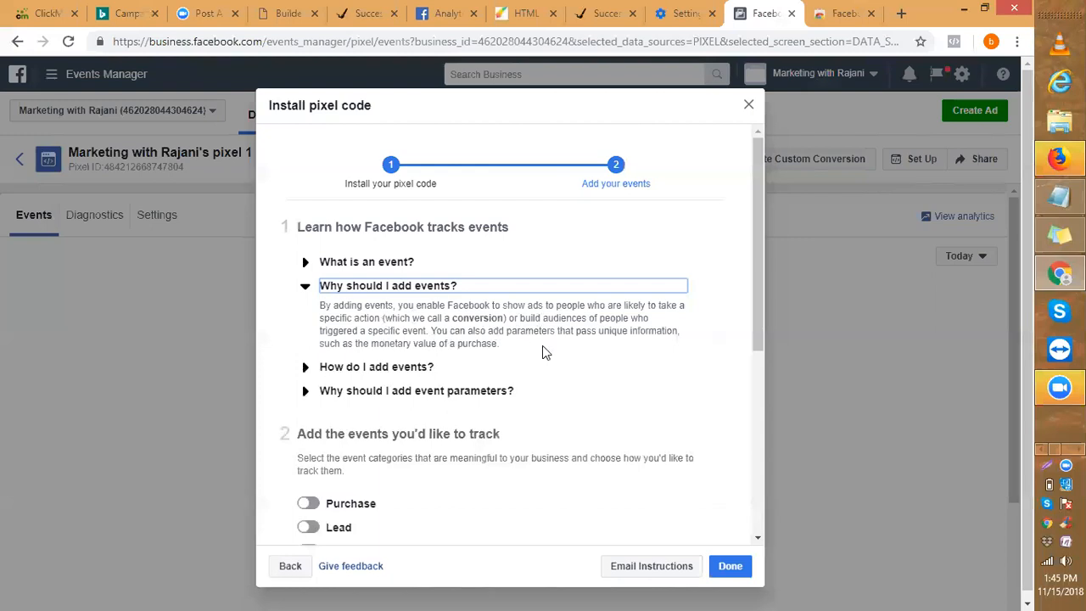
pyautogui.click(372, 368)
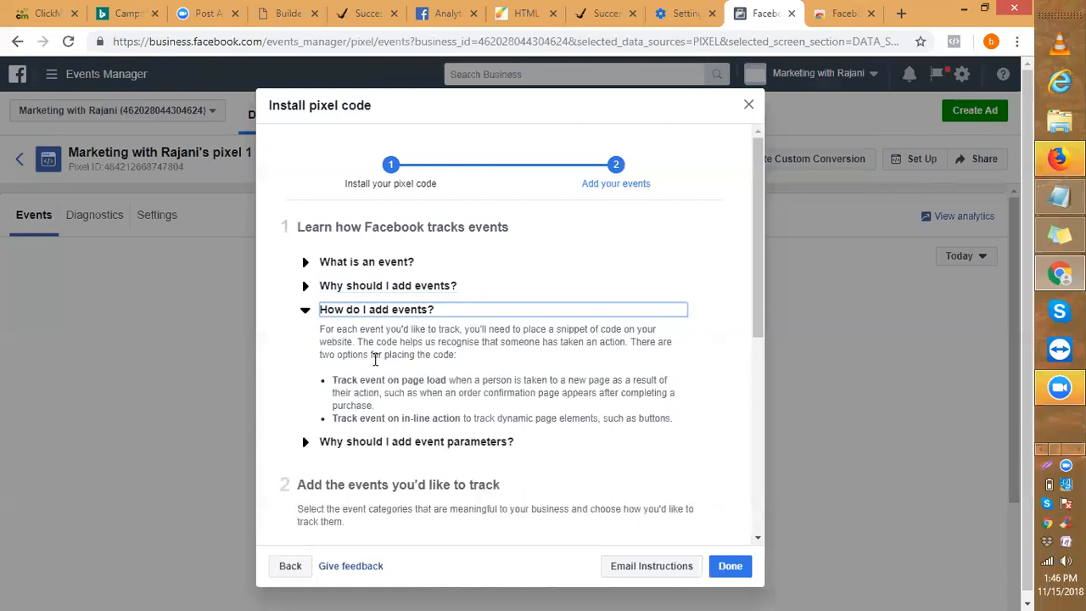
pyautogui.moveTo(349, 380); pyautogui.dragTo(609, 395)
pyautogui.click(481, 379)
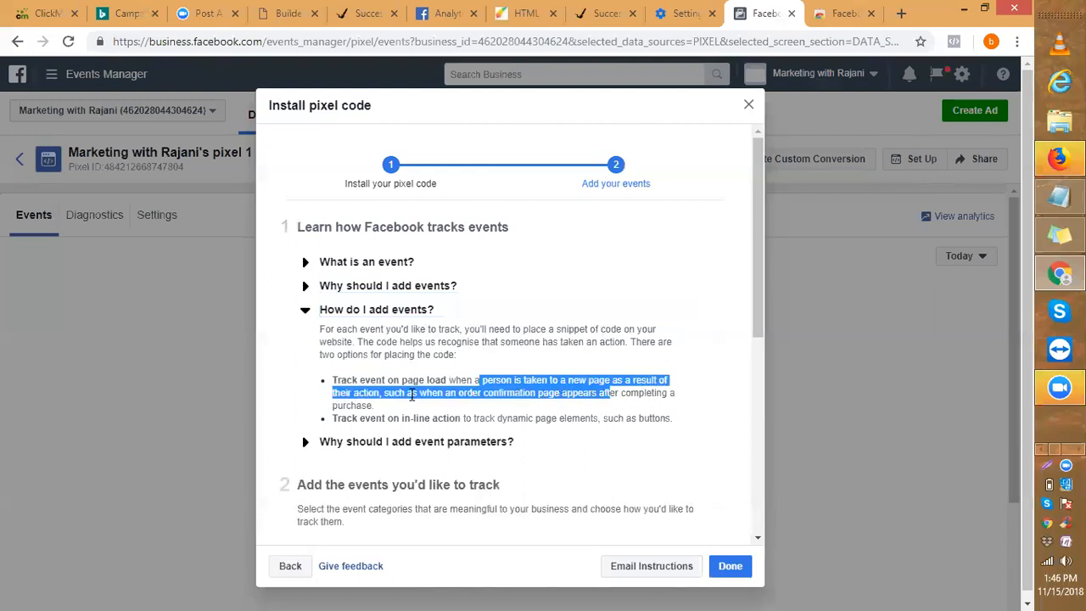
pyautogui.moveTo(404, 415); pyautogui.dragTo(333, 418)
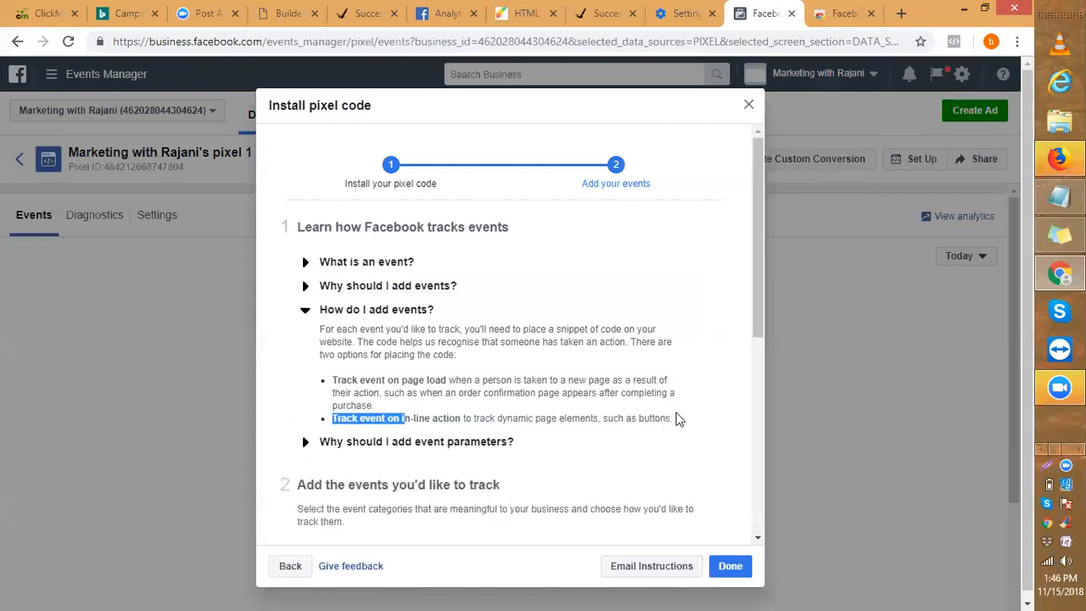
pyautogui.click(438, 447)
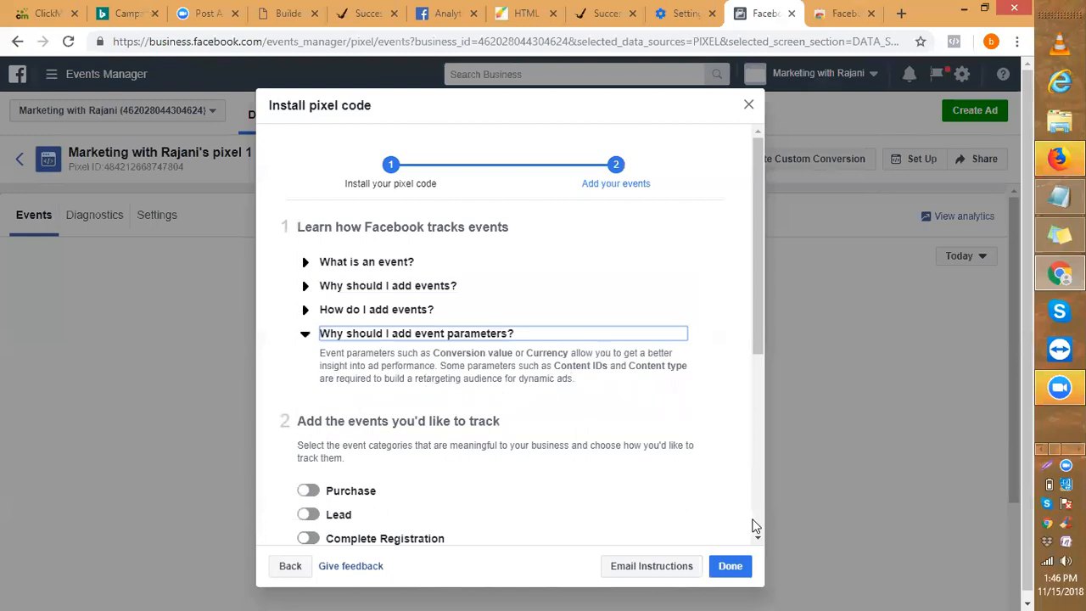
# Step: Enable the Lead event, look at its in-line action instructions, and return to tracking it when the page loads
pyautogui.scroll(-3, 757, 538)
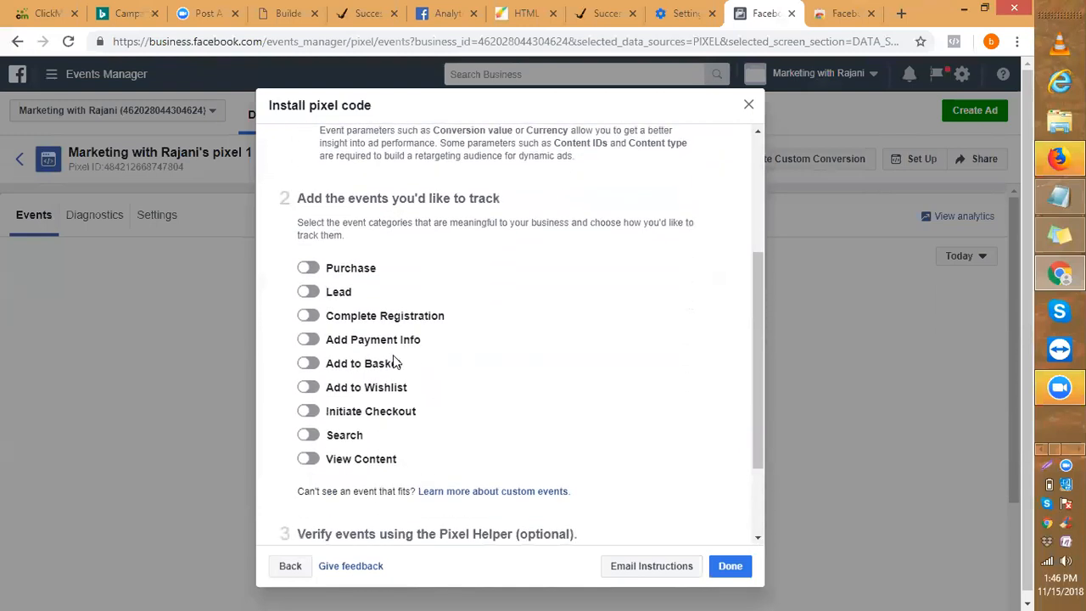
pyautogui.click(308, 292)
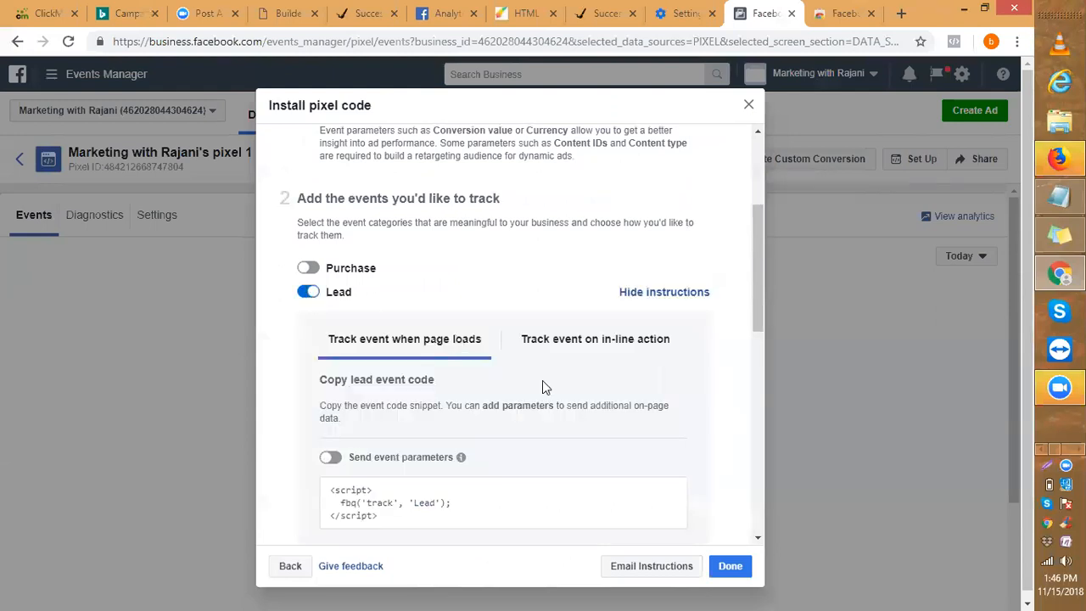
pyautogui.click(756, 540)
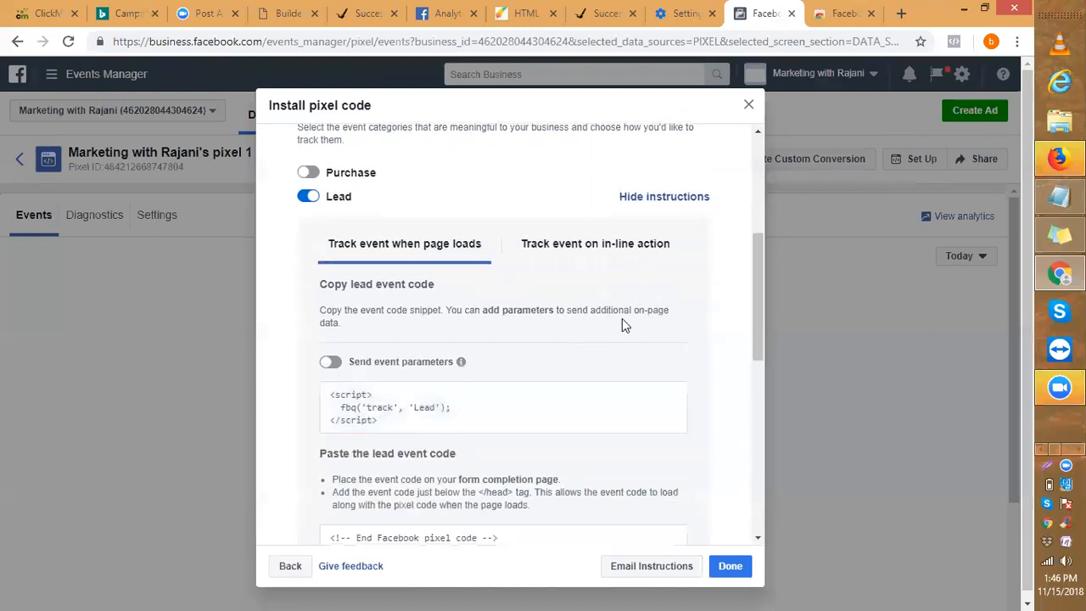
pyautogui.click(591, 247)
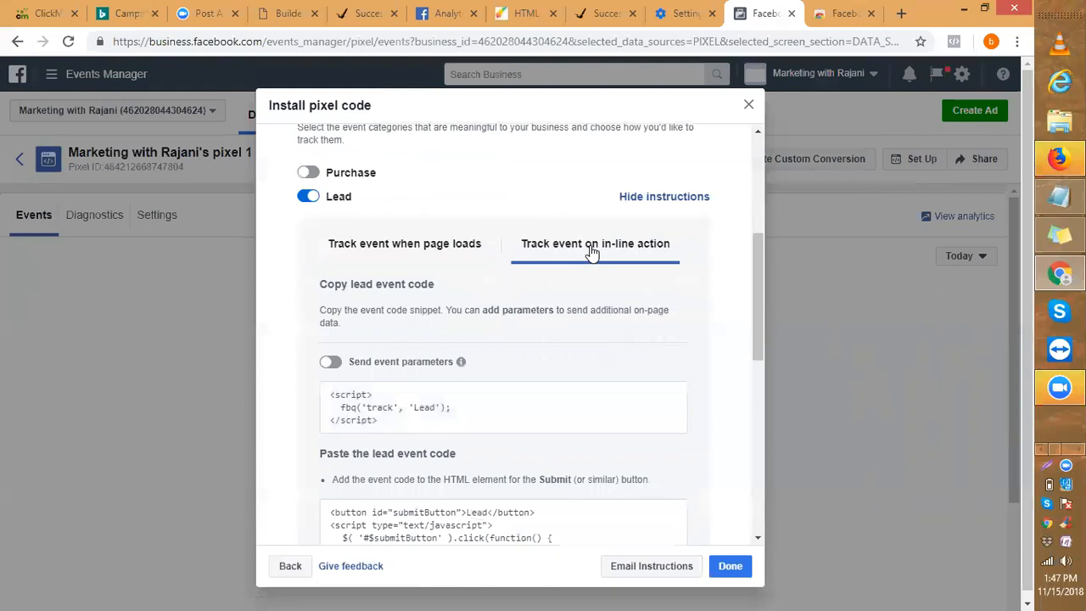
pyautogui.click(440, 246)
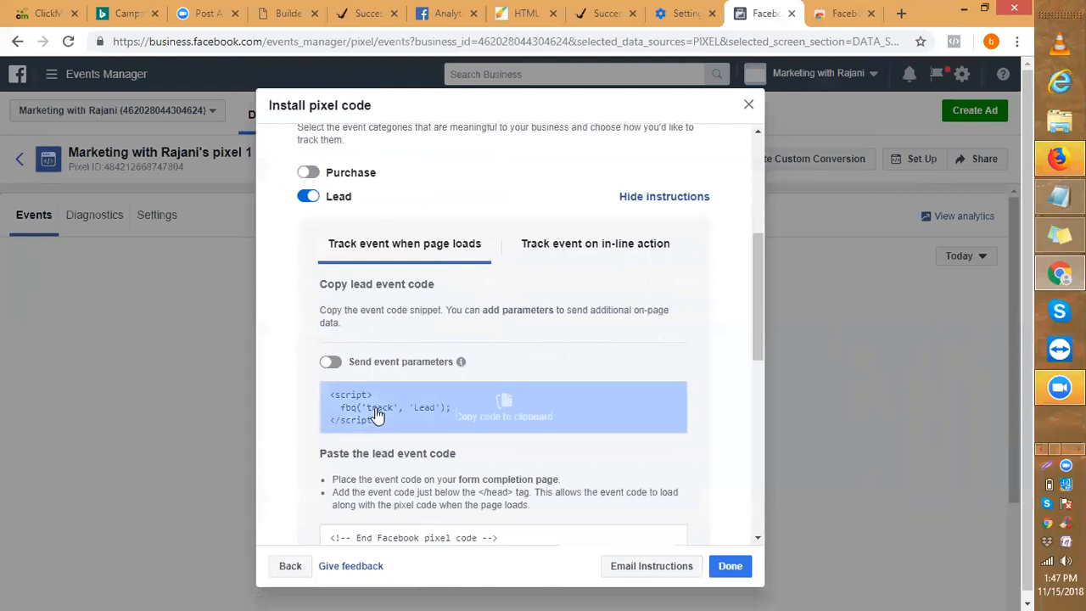
# Step: Review the instructions for pasting and testing the lead event code, the remaining event categories and the Pixel Helper section
pyautogui.click(757, 539)
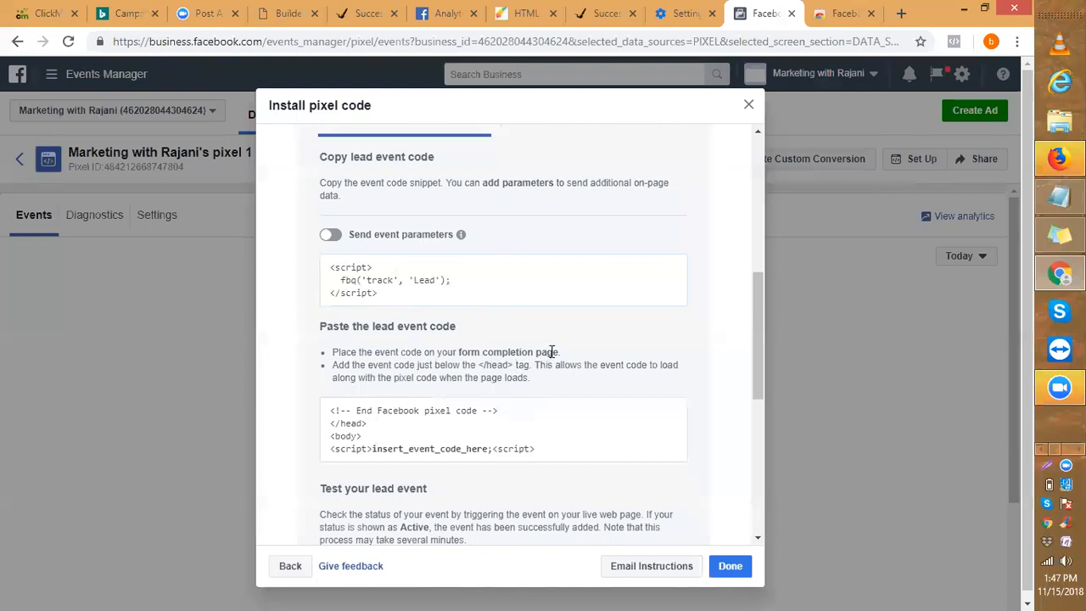
pyautogui.moveTo(560, 351); pyautogui.dragTo(462, 350)
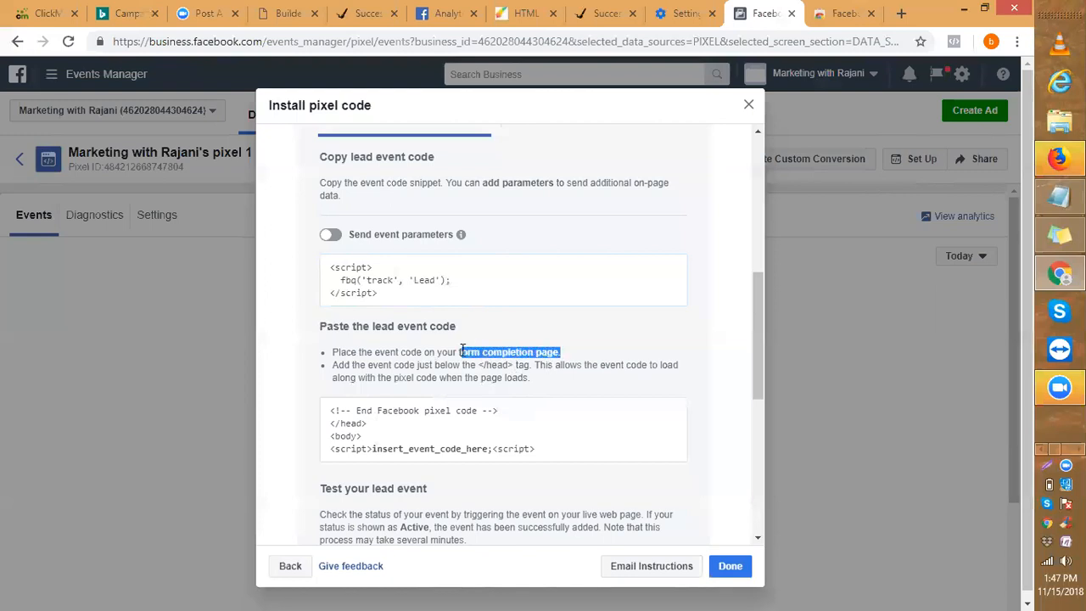
pyautogui.moveTo(378, 365); pyautogui.dragTo(642, 384)
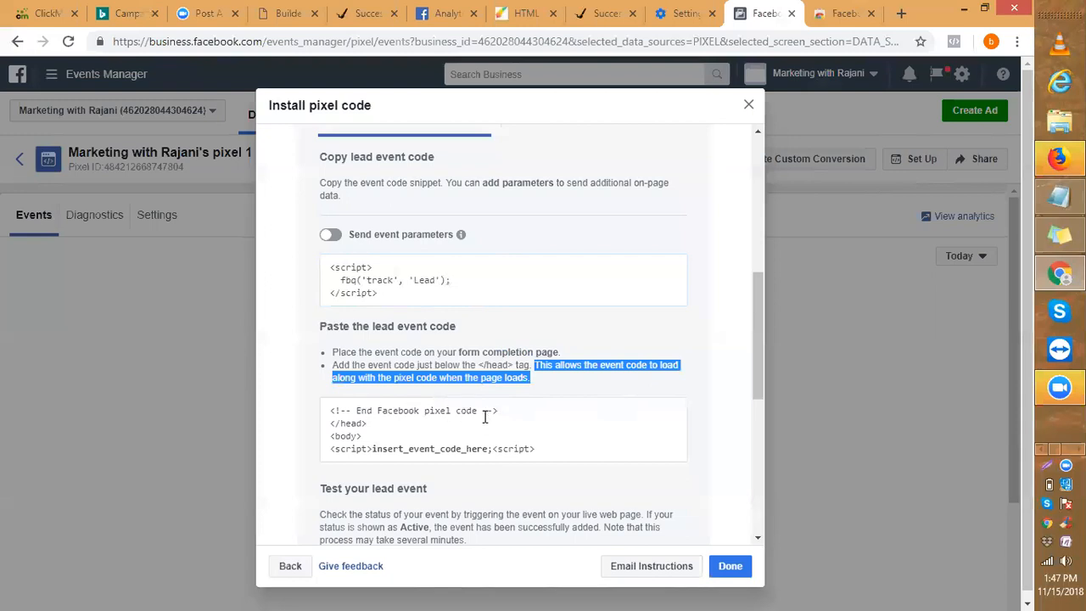
pyautogui.moveTo(499, 411); pyautogui.dragTo(338, 408)
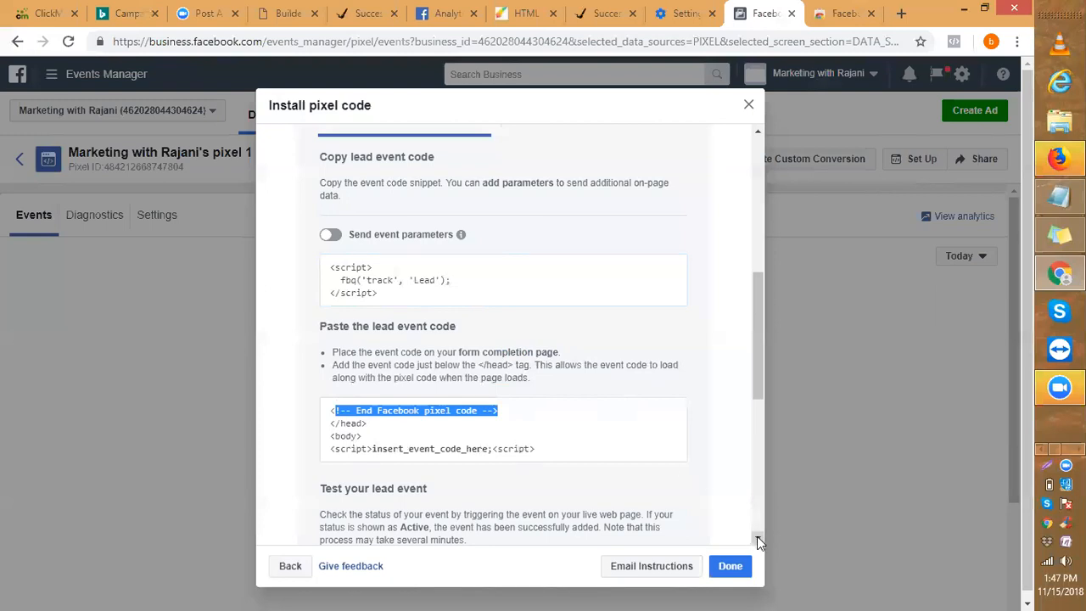
pyautogui.click(757, 537)
pyautogui.scroll(-5, 757, 536)
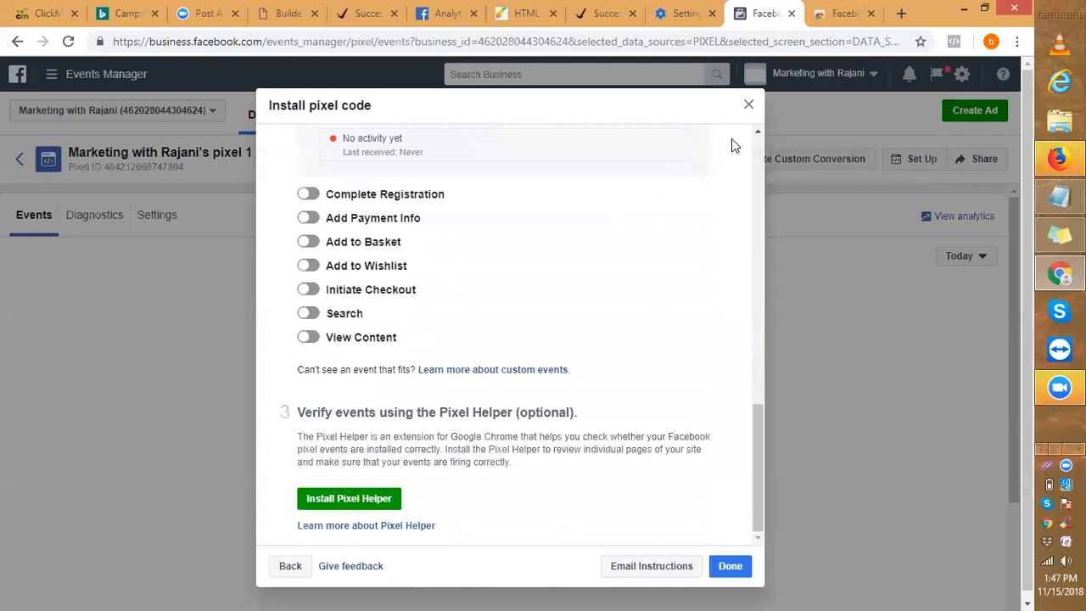
pyautogui.scroll(2, 757, 131)
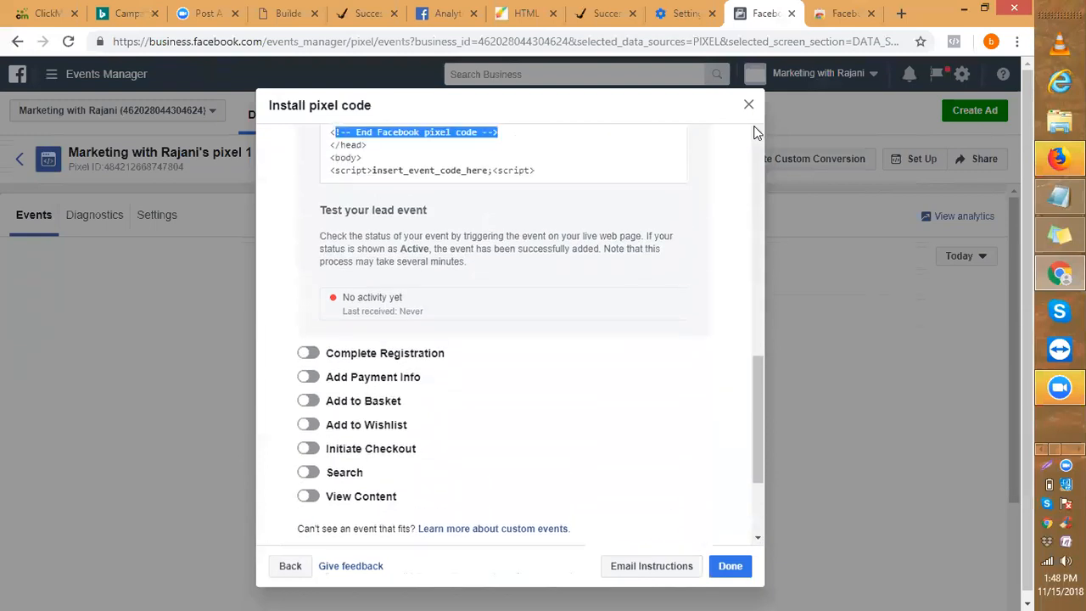
pyautogui.scroll(2, 757, 132)
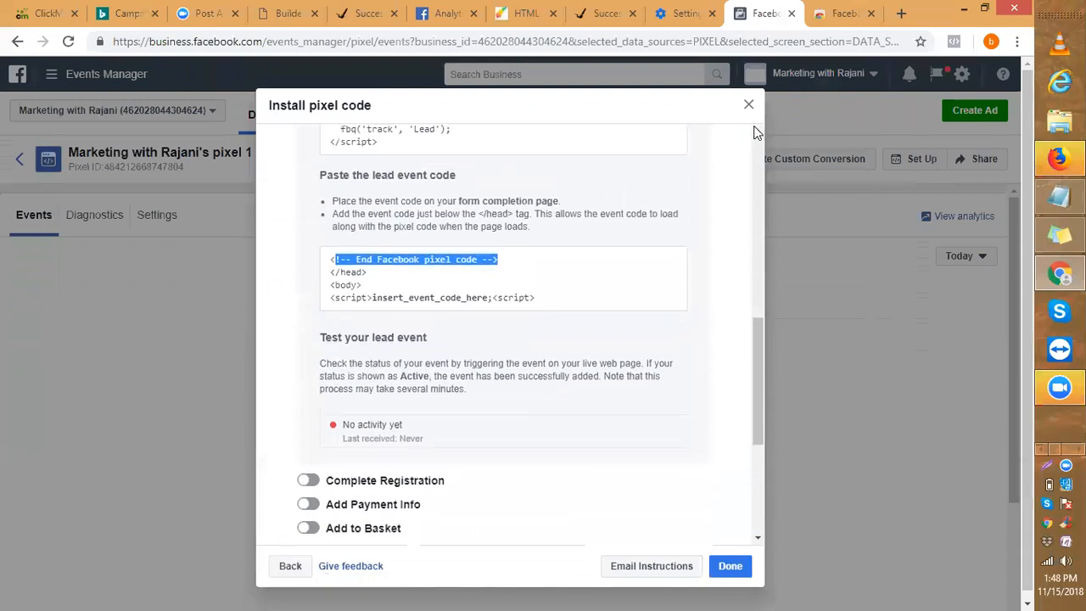
pyautogui.scroll(1, 758, 131)
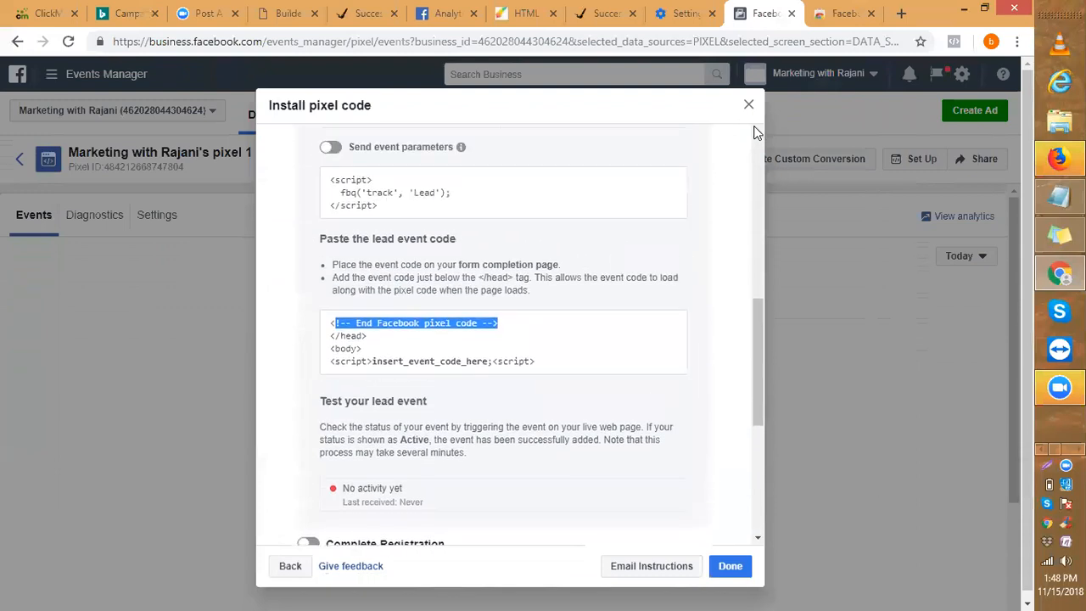
# Step: Read the explanation of Send event parameters for the Lead event, turn the option on to examine its fields, and turn it off again
pyautogui.click(366, 206)
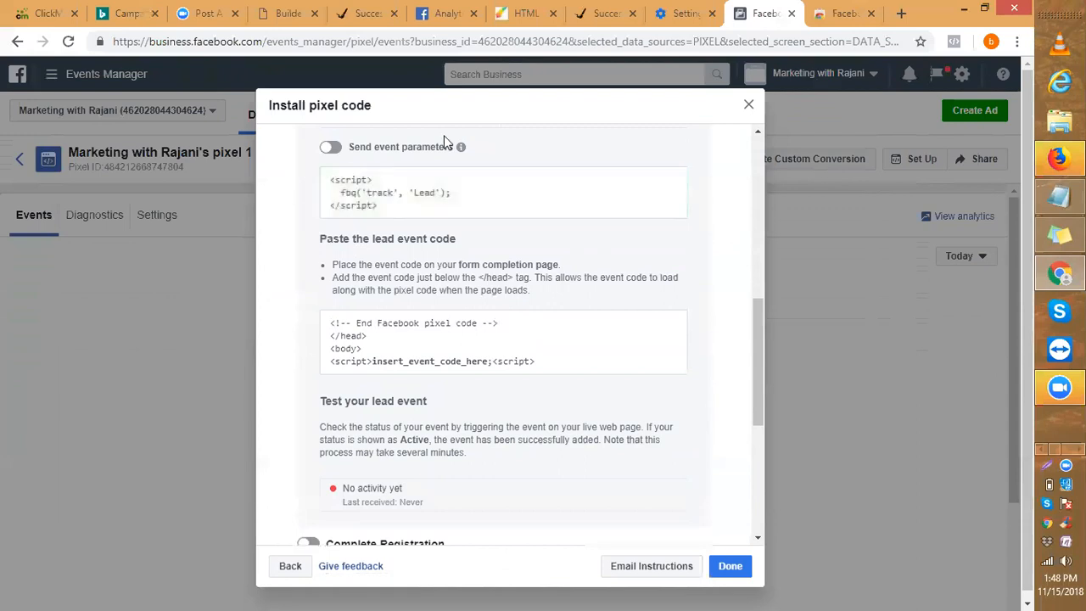
pyautogui.moveTo(462, 151)
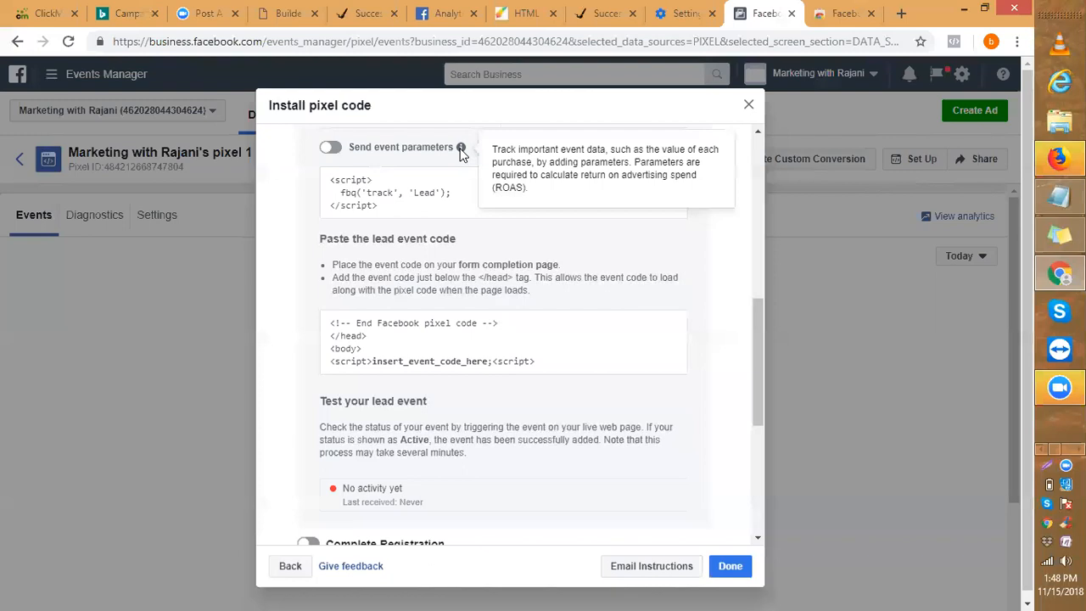
pyautogui.click(331, 148)
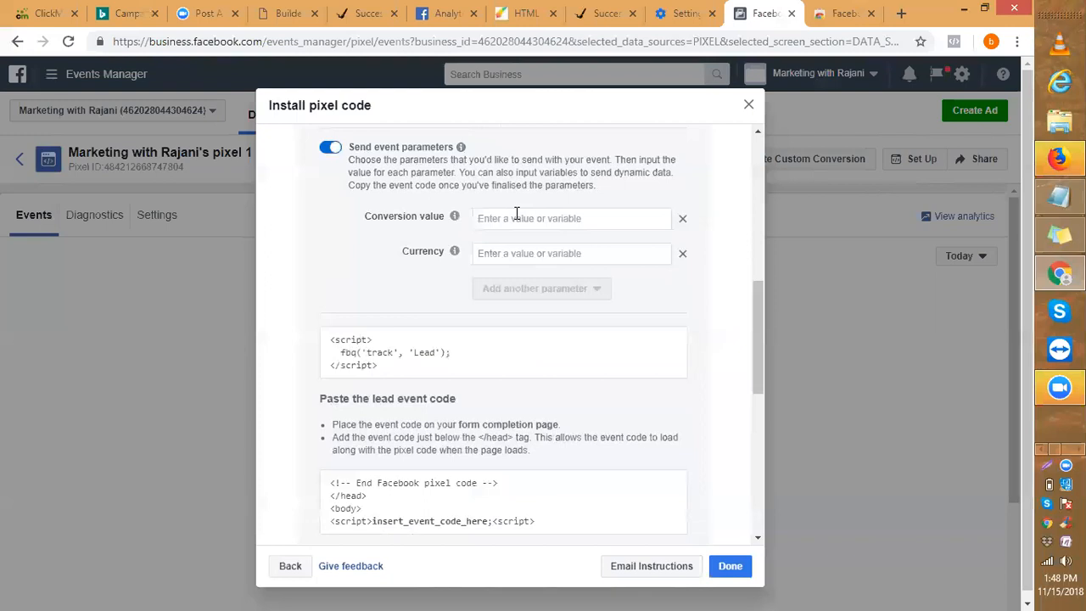
pyautogui.click(330, 148)
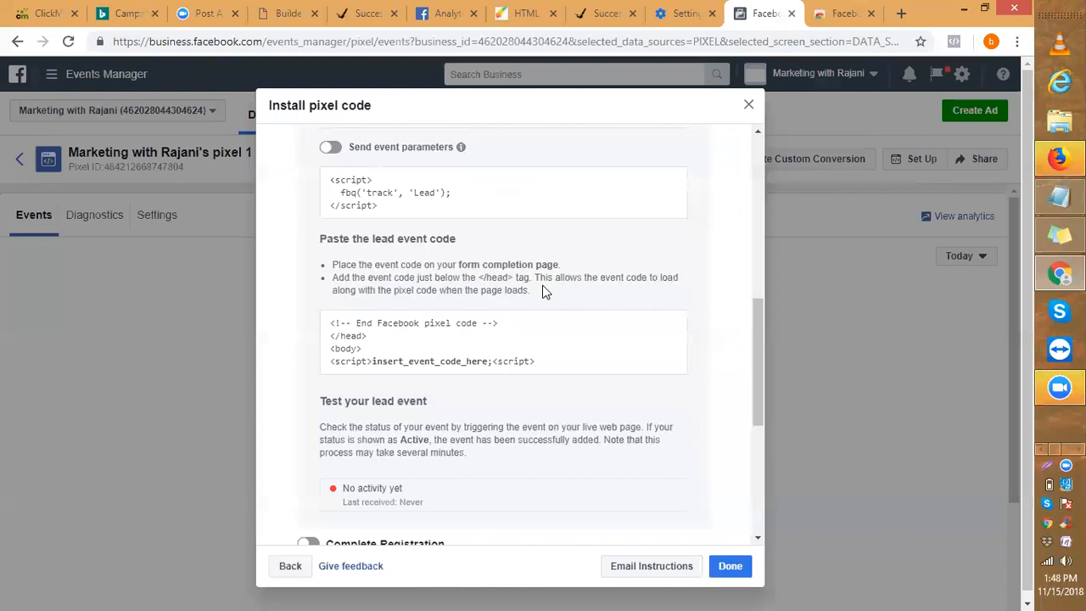
# Step: Copy the Lead event code to the clipboard and switch to the "facebook pixel" file in Notepad
pyautogui.moveTo(420, 199)
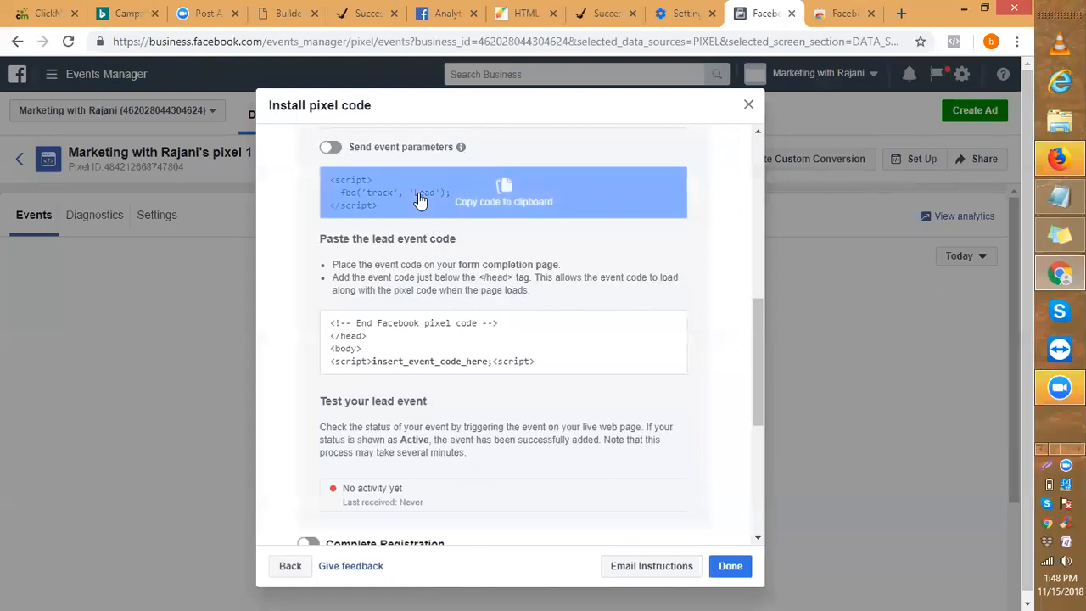
pyautogui.click(420, 199)
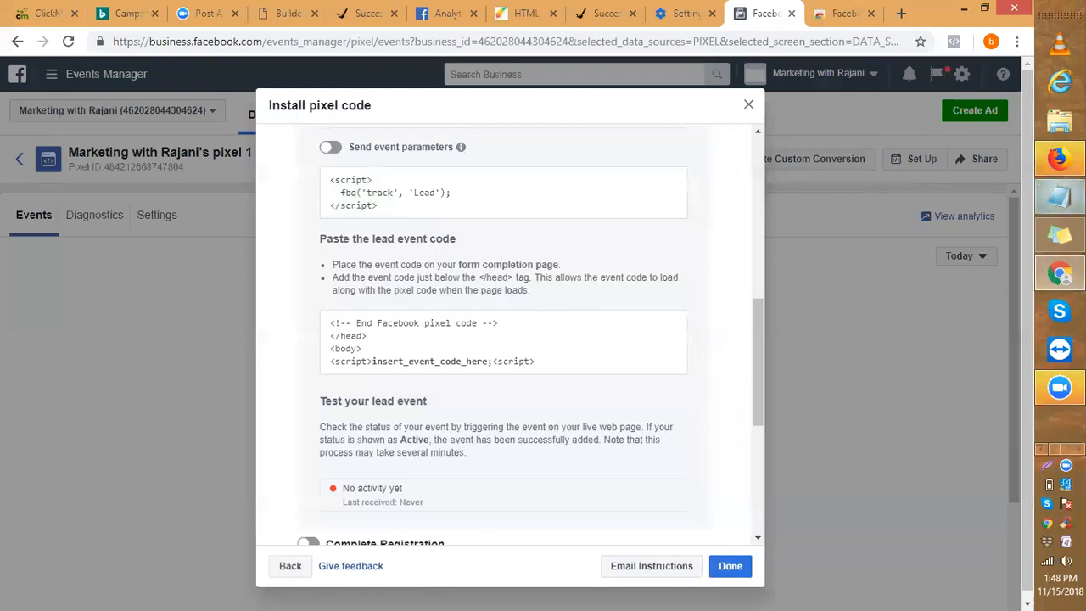
pyautogui.moveTo(1058, 197)
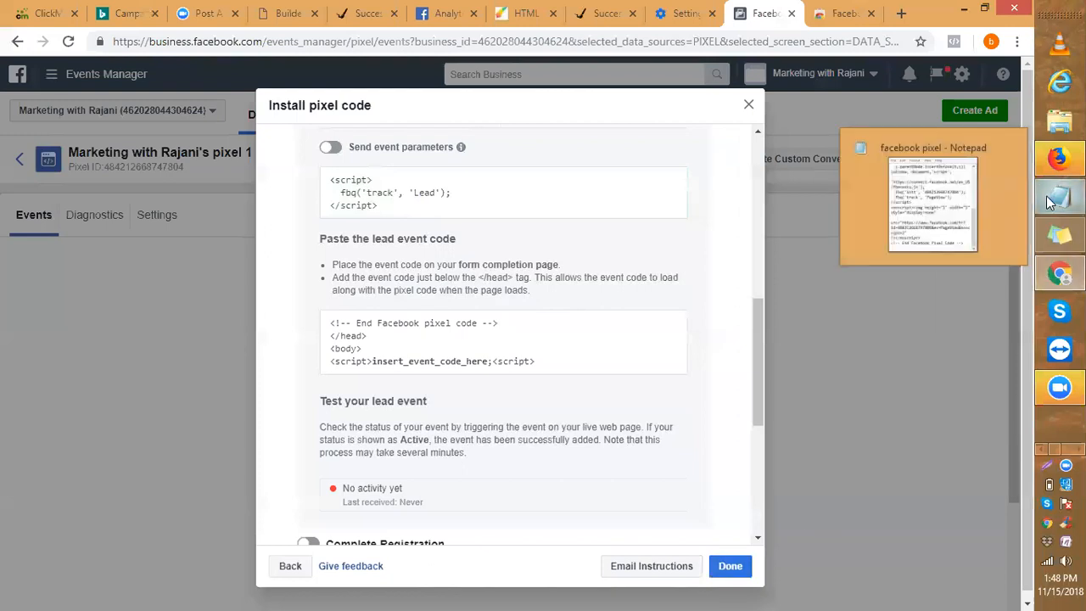
pyautogui.click(970, 202)
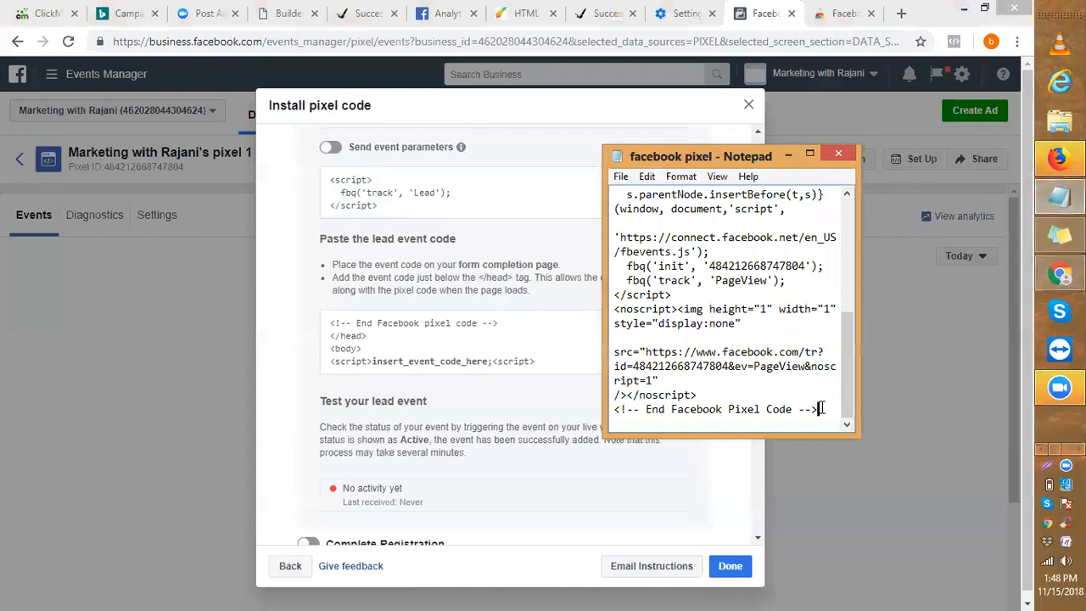
# Step: Add the heading "Lead EVent Code" a few lines below the end of the pixel code and paste the copied event script under it
pyautogui.click(819, 409)
pyautogui.press('Return')
pyautogui.press('Return')
pyautogui.press('Return')
pyautogui.press('Return')
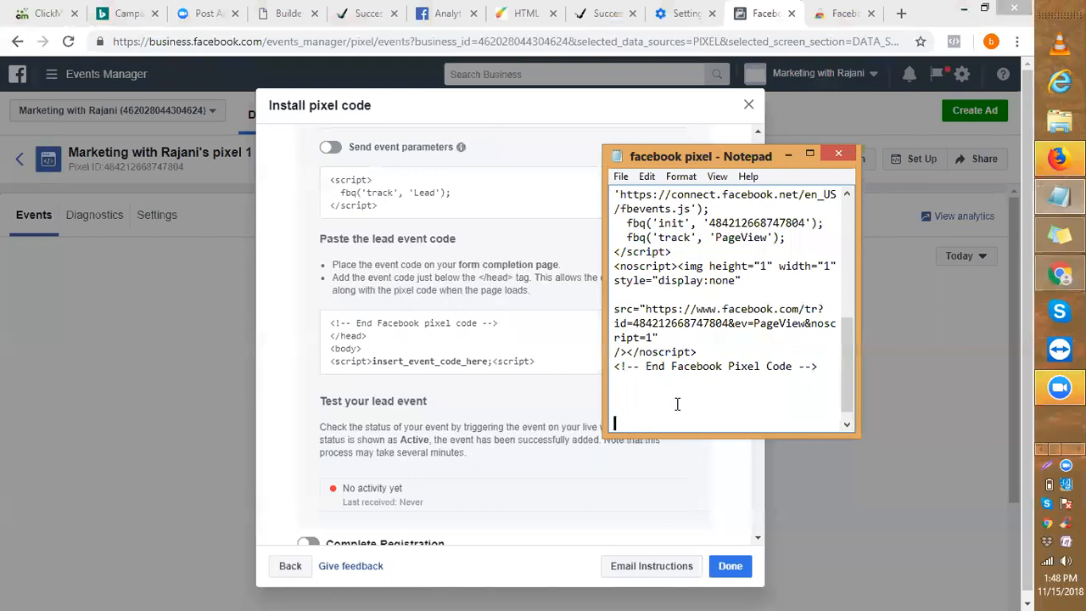
pyautogui.write('Lead EVent Coe')
pyautogui.press('BackSpace')
pyautogui.write('de')
pyautogui.press('Return')
pyautogui.press('Return')
pyautogui.press('Return')
pyautogui.rightClick(658, 415)
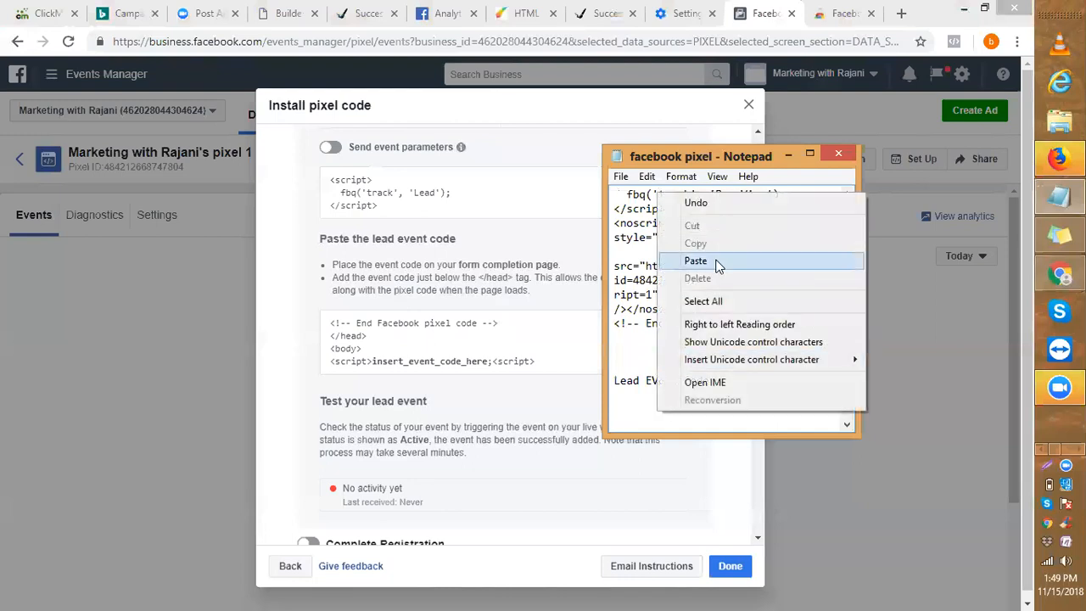
pyautogui.click(715, 264)
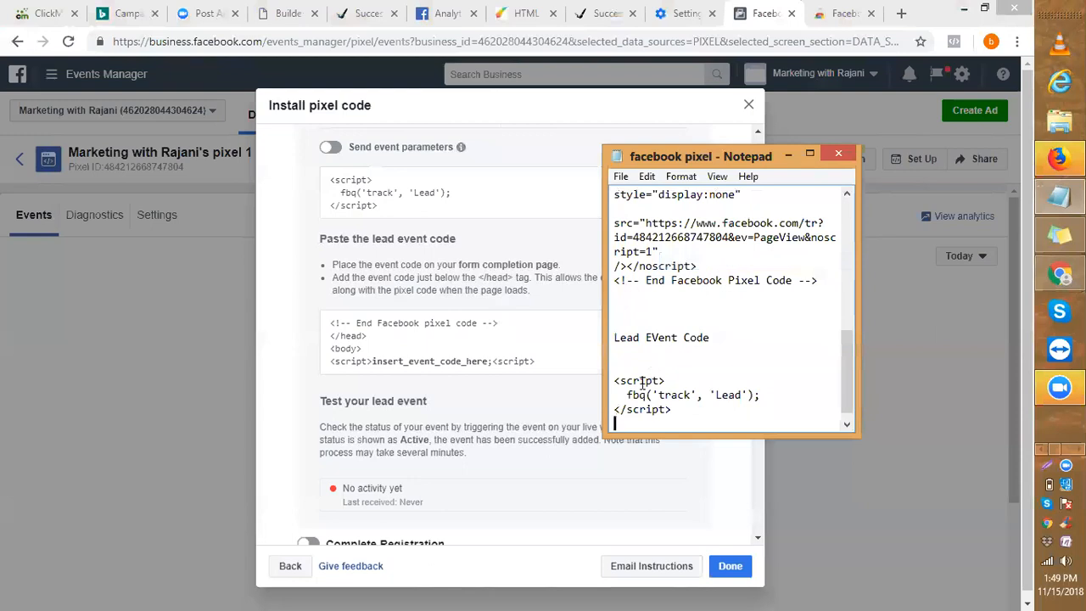
# Step: Check where the event code belongs relative to the end of the pixel code, and open the Thank you-Page in the website editor
pyautogui.moveTo(821, 280); pyautogui.dragTo(609, 281)
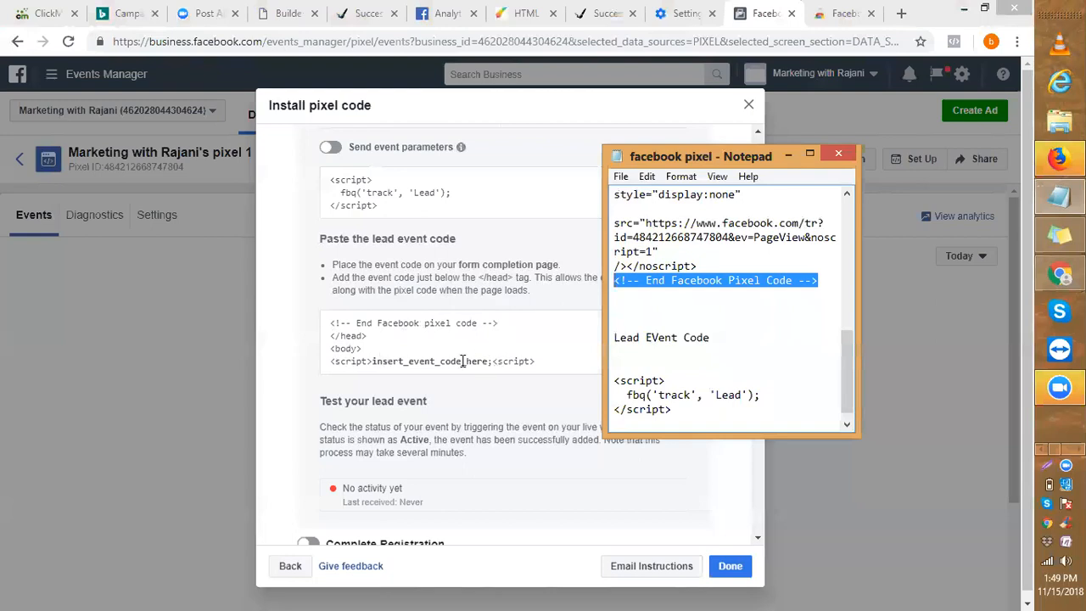
pyautogui.moveTo(488, 361); pyautogui.dragTo(371, 359)
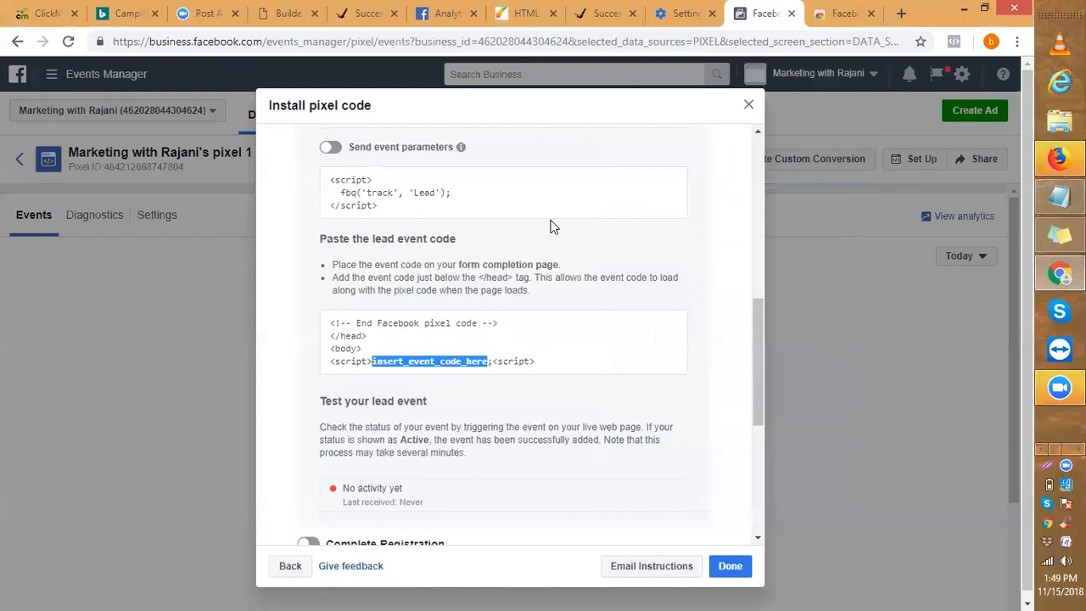
pyautogui.click(517, 20)
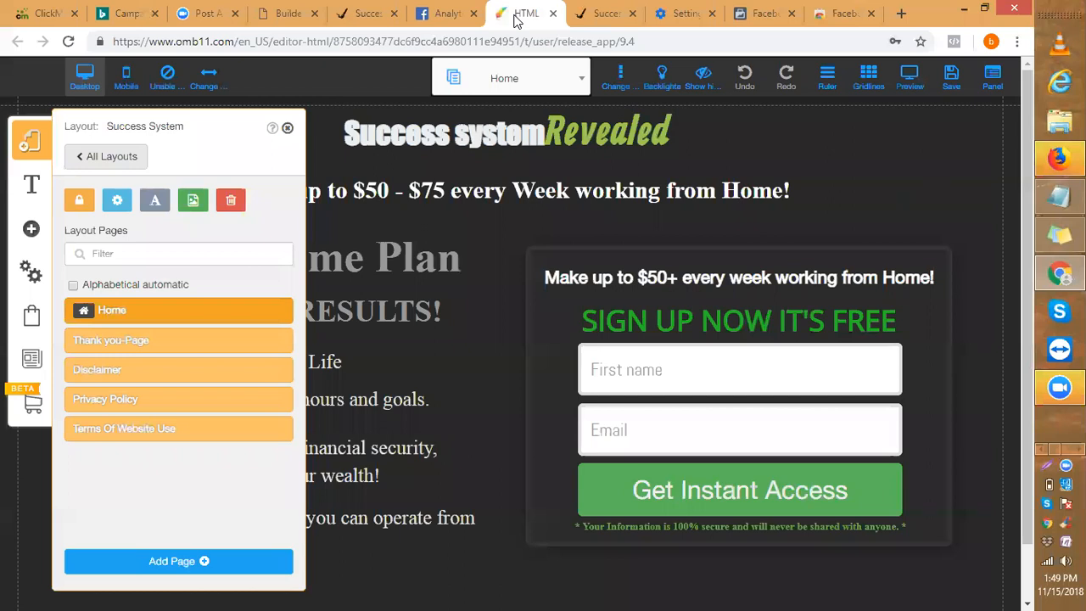
pyautogui.click(537, 85)
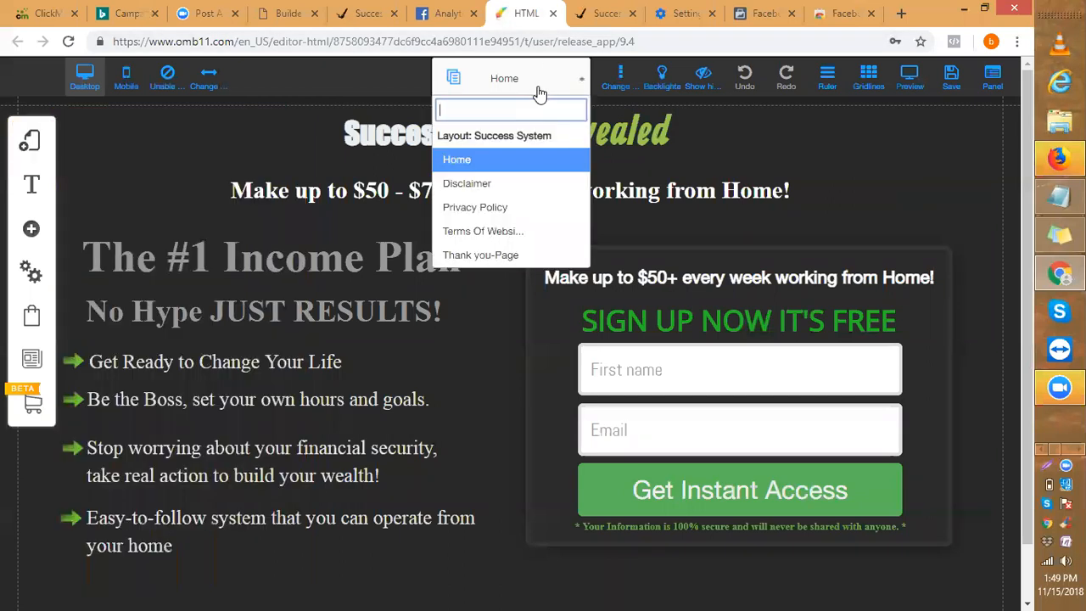
pyautogui.click(495, 256)
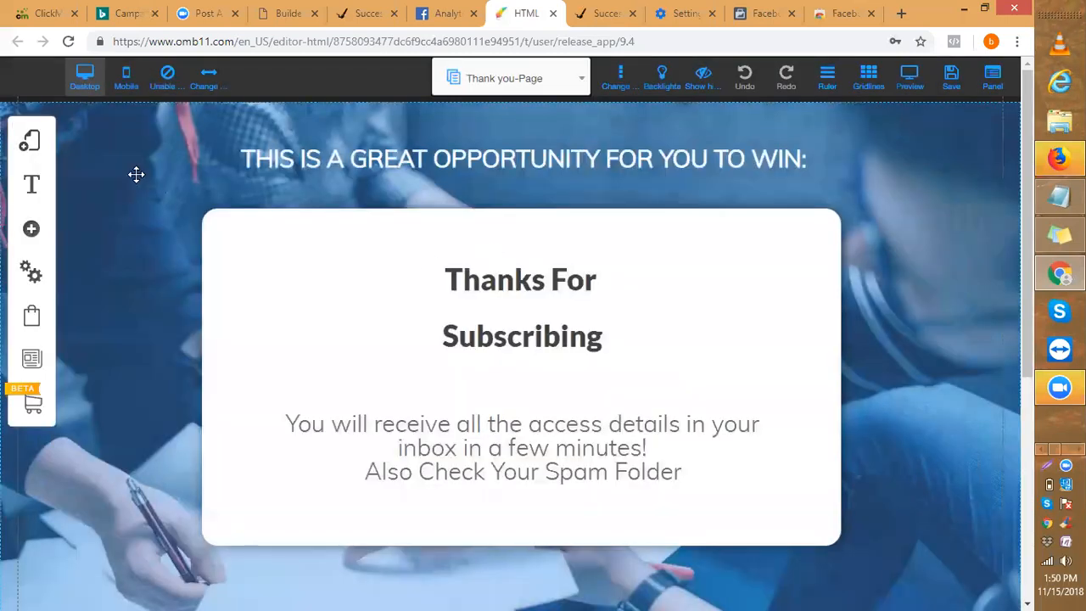
# Step: Open the Thank you-Page settings within the Success System layout and delete all code from its Page Head Scripts
pyautogui.click(30, 145)
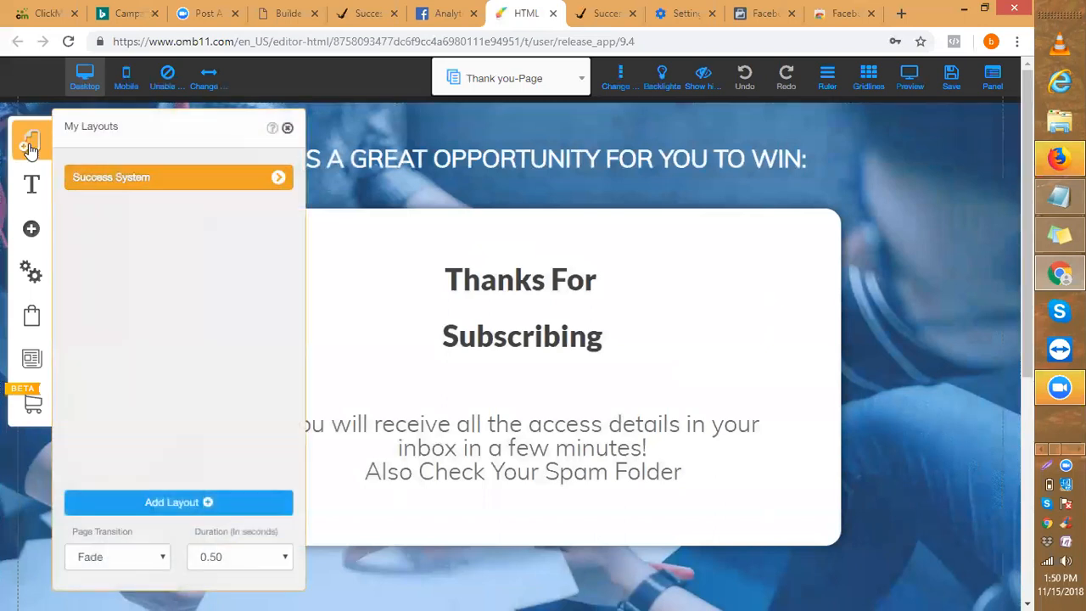
pyautogui.click(278, 176)
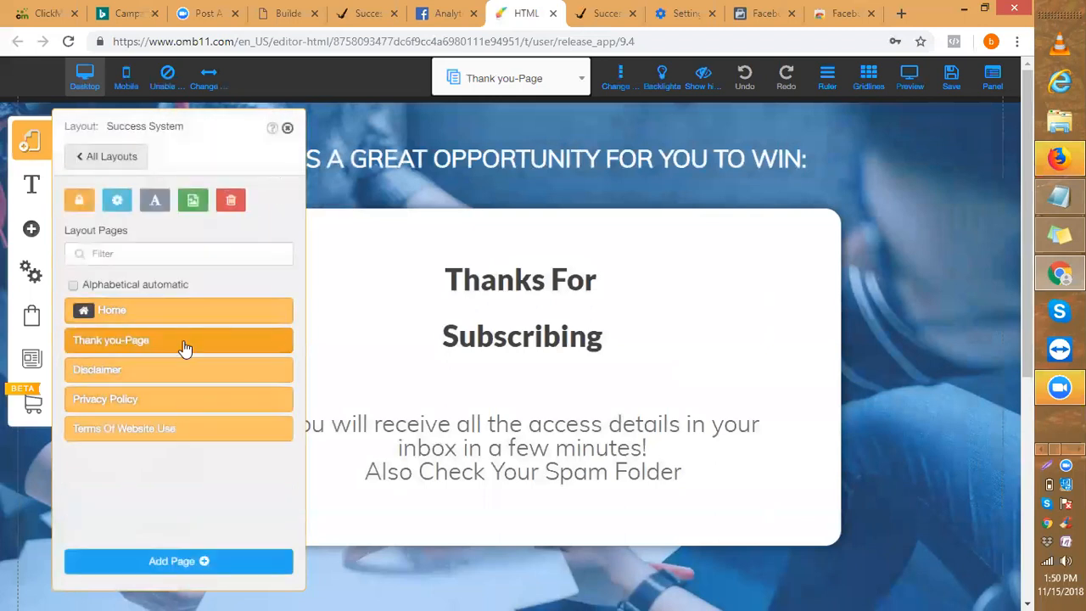
pyautogui.click(279, 342)
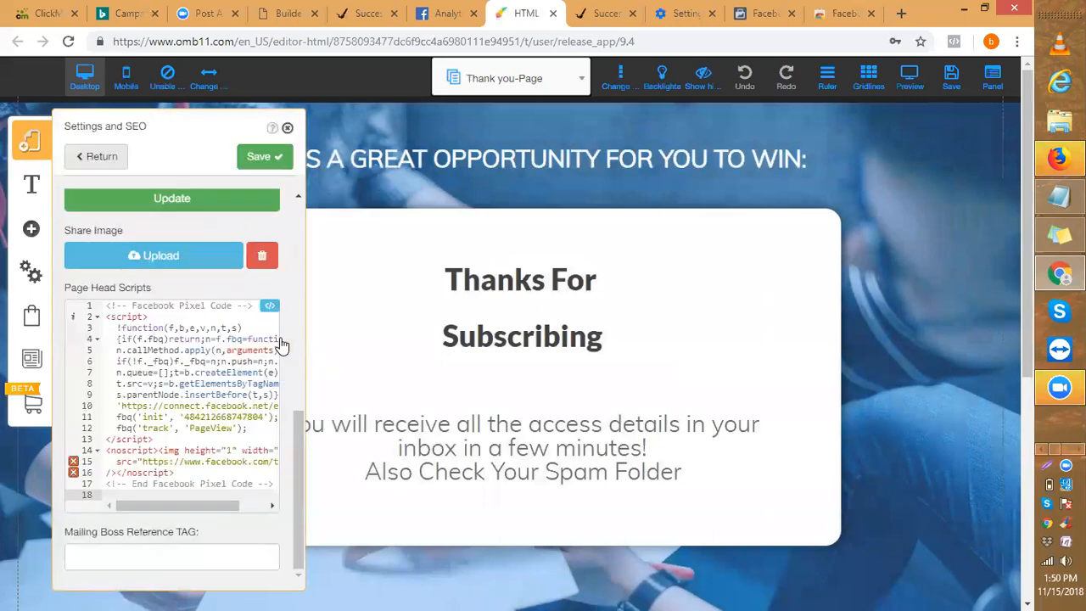
pyautogui.click(208, 389)
pyautogui.hotkey('ctrl', 'a')
pyautogui.press('Delete')
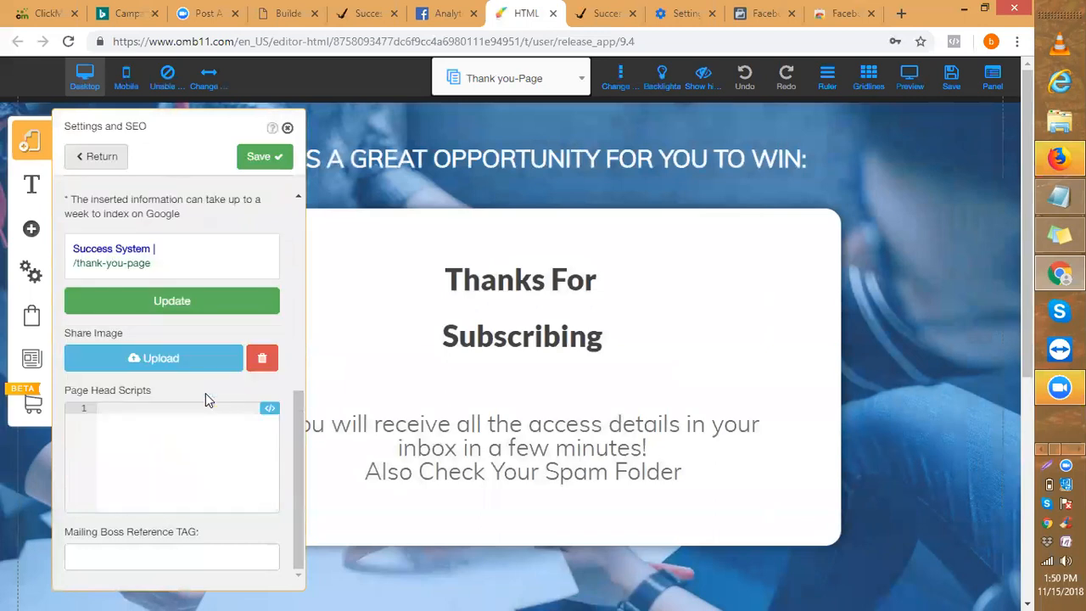